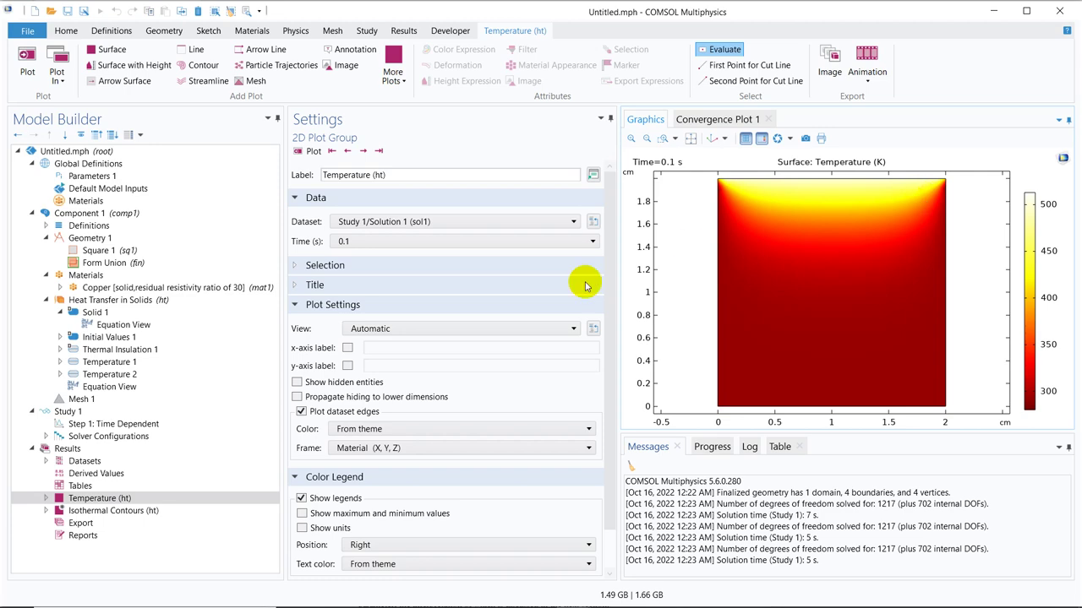
# Review the boundary selections and temperature values of the two temperature boundary conditions
pyautogui.click(113, 362)
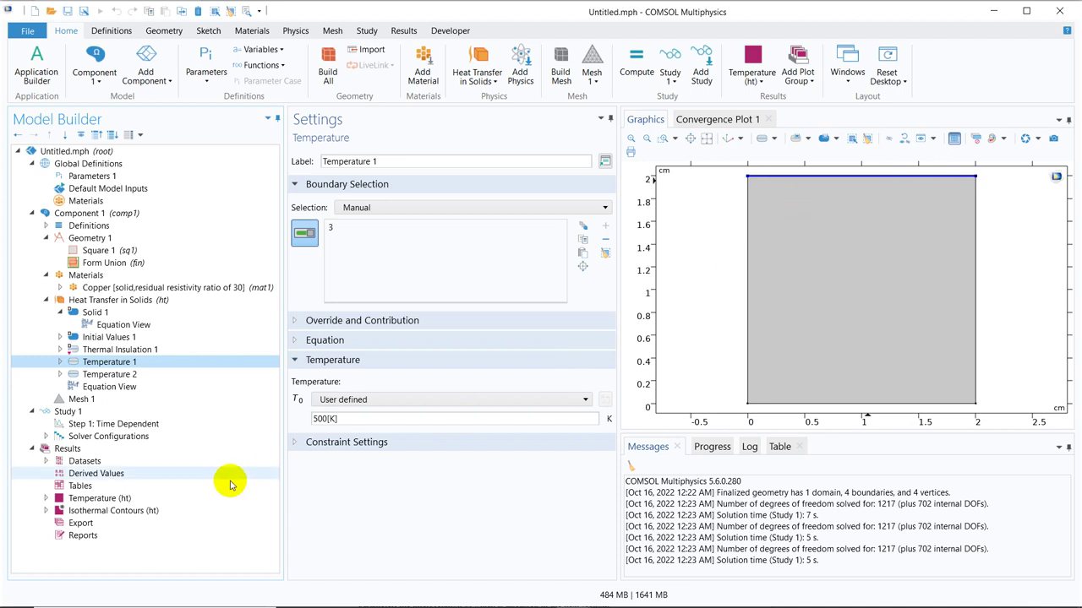
pyautogui.click(132, 374)
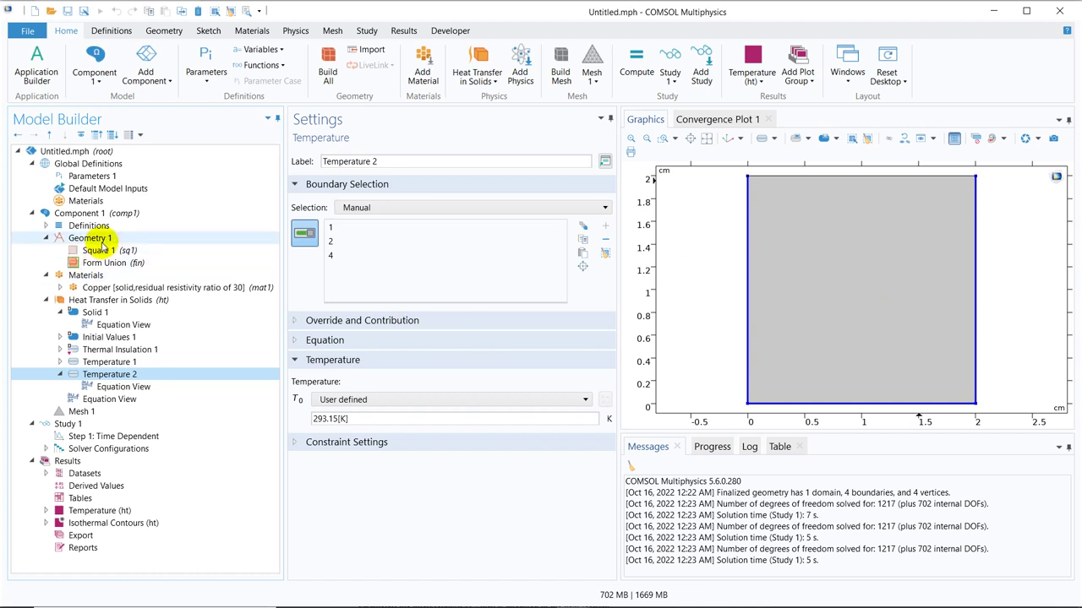
# Add a 1 cm by 1 cm rectangle to Geometry 1 with its corner at the origin and build it
pyautogui.click(114, 242)
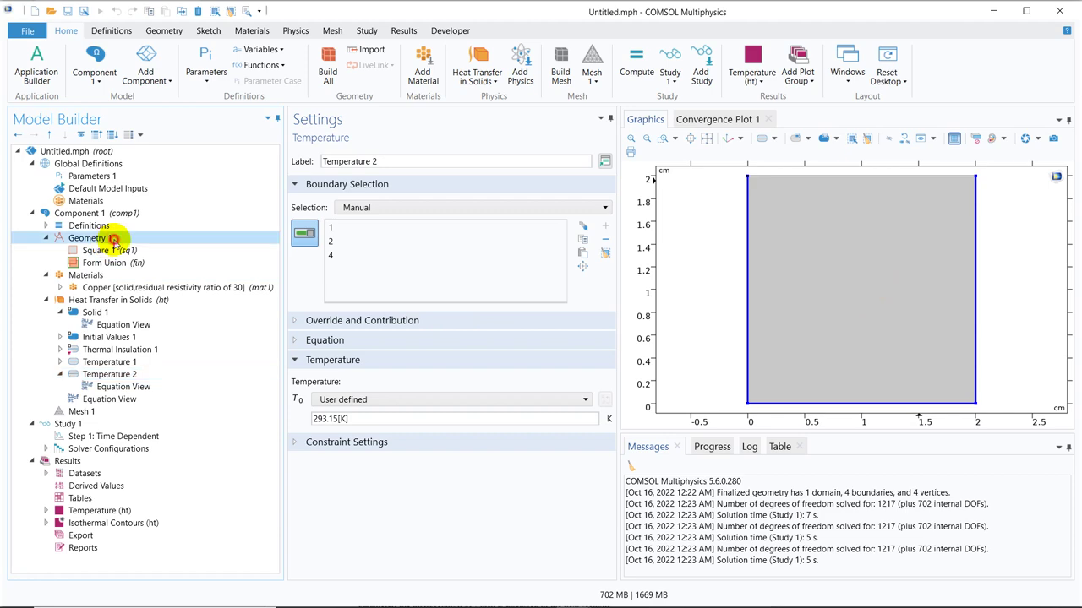
pyautogui.rightClick(114, 242)
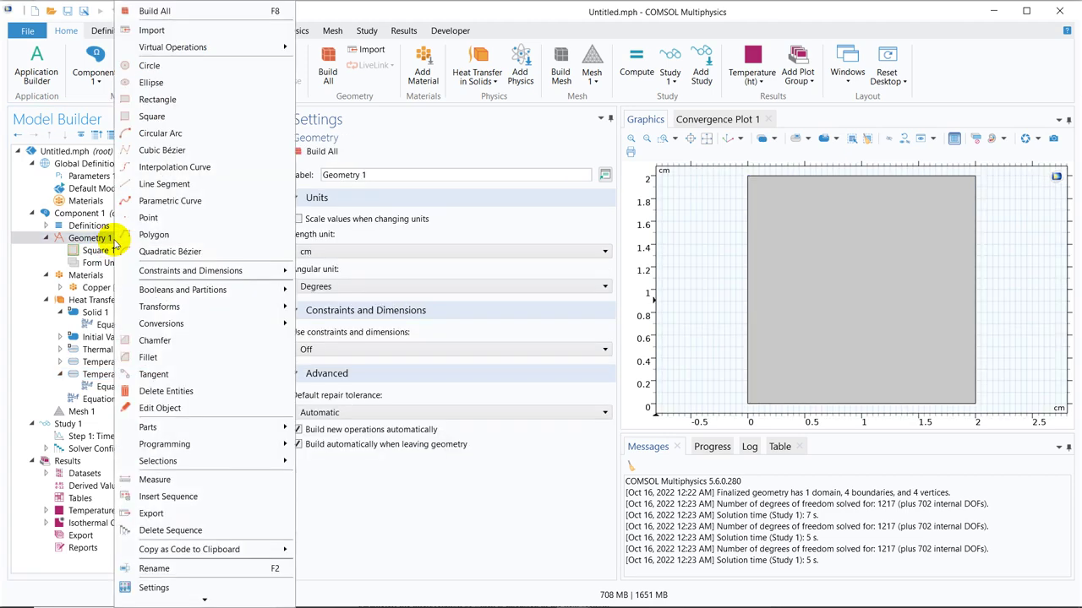
pyautogui.click(169, 99)
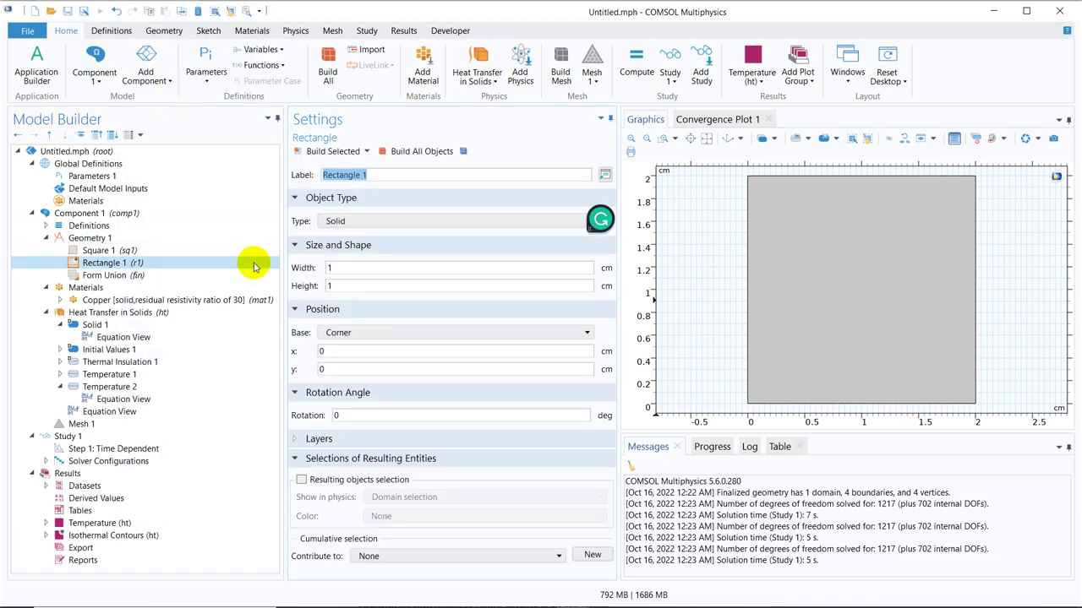
pyautogui.click(336, 268)
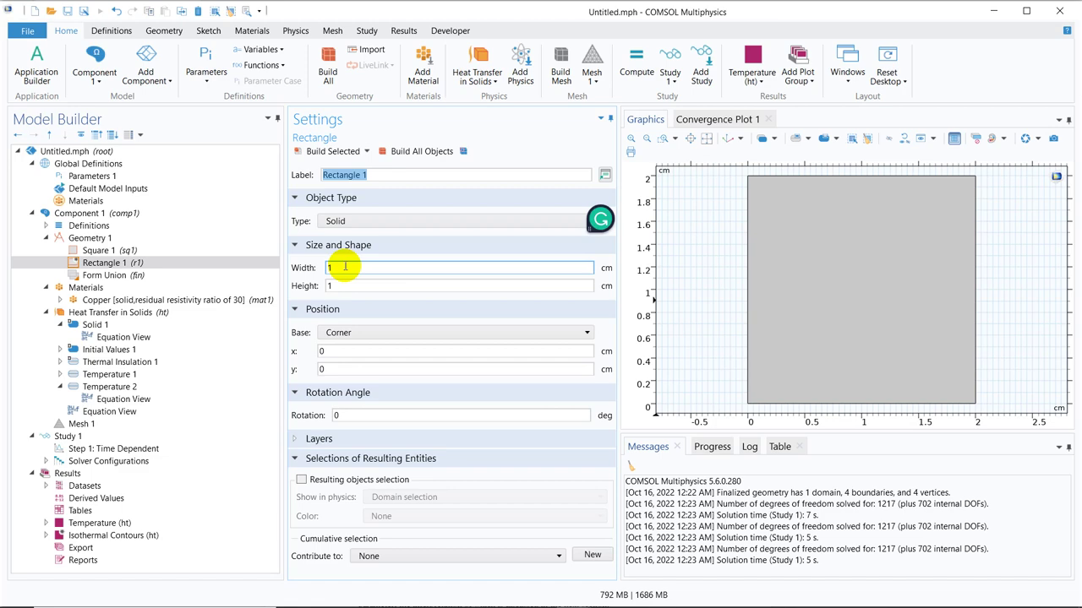
pyautogui.click(125, 252)
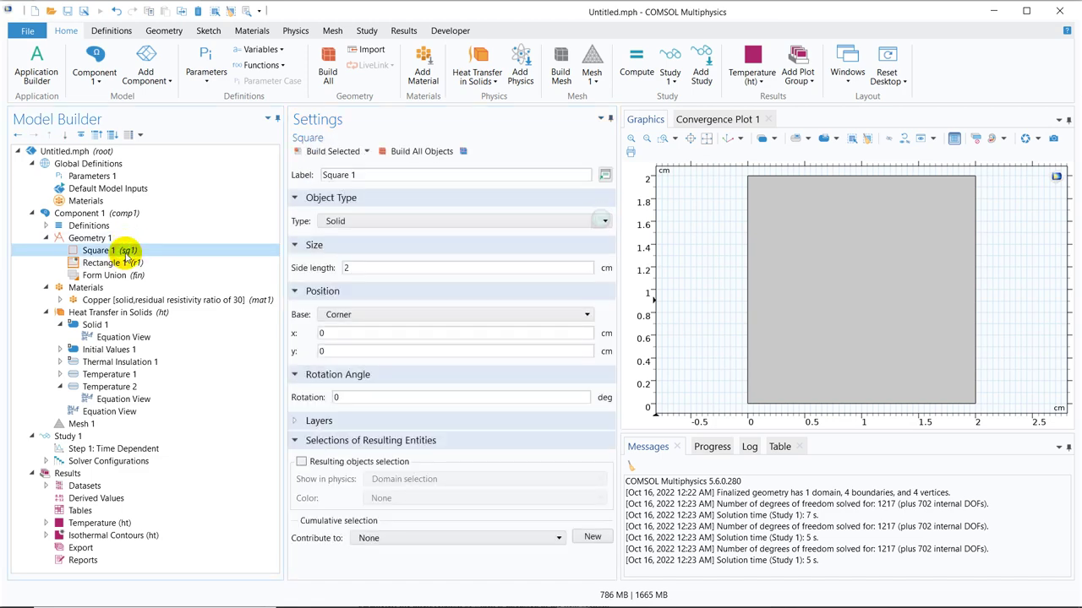
pyautogui.click(127, 263)
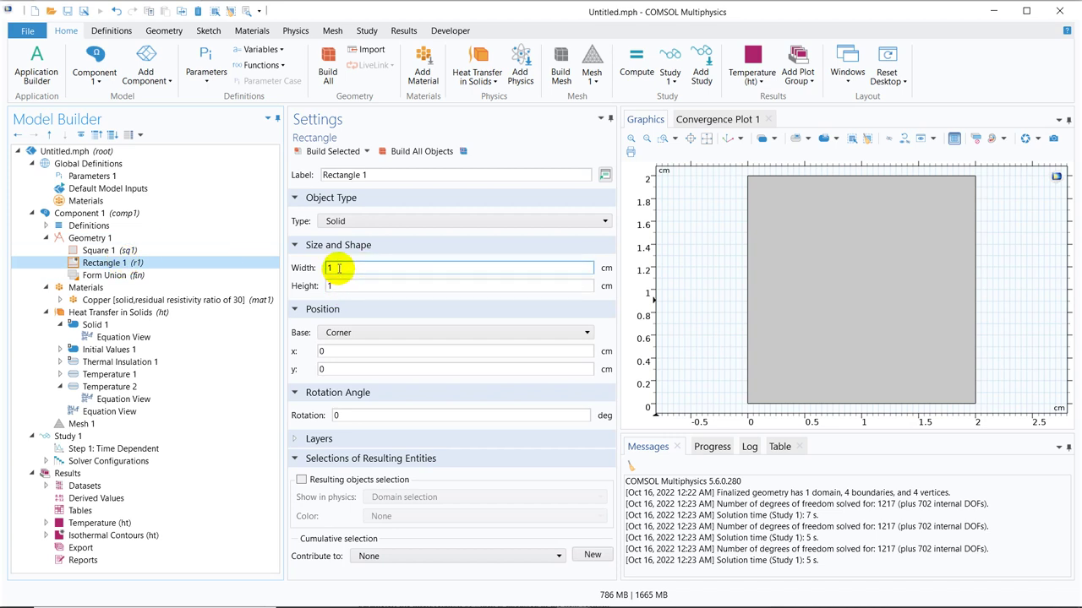
pyautogui.moveTo(338, 268); pyautogui.dragTo(299, 281)
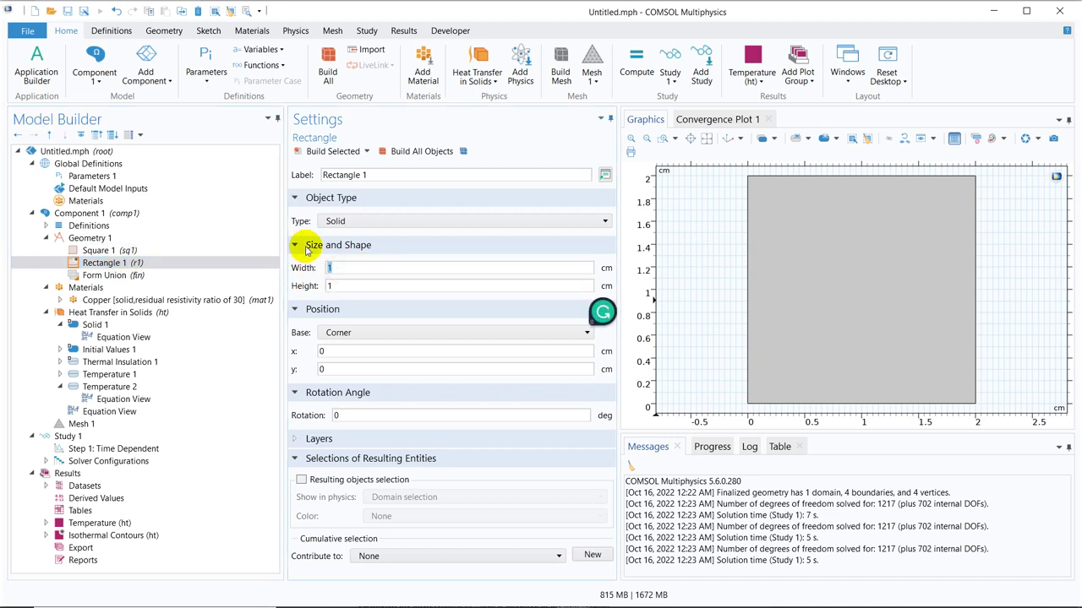
pyautogui.click(347, 156)
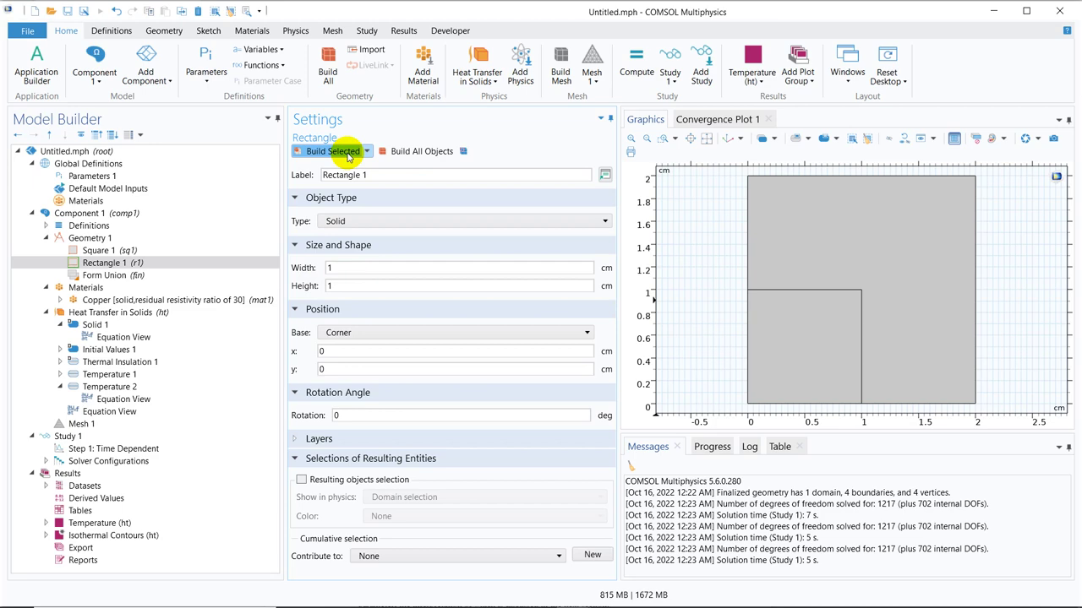
# Duplicate Rectangle 1, set the copy's x position to 1 cm, and build it
pyautogui.rightClick(163, 266)
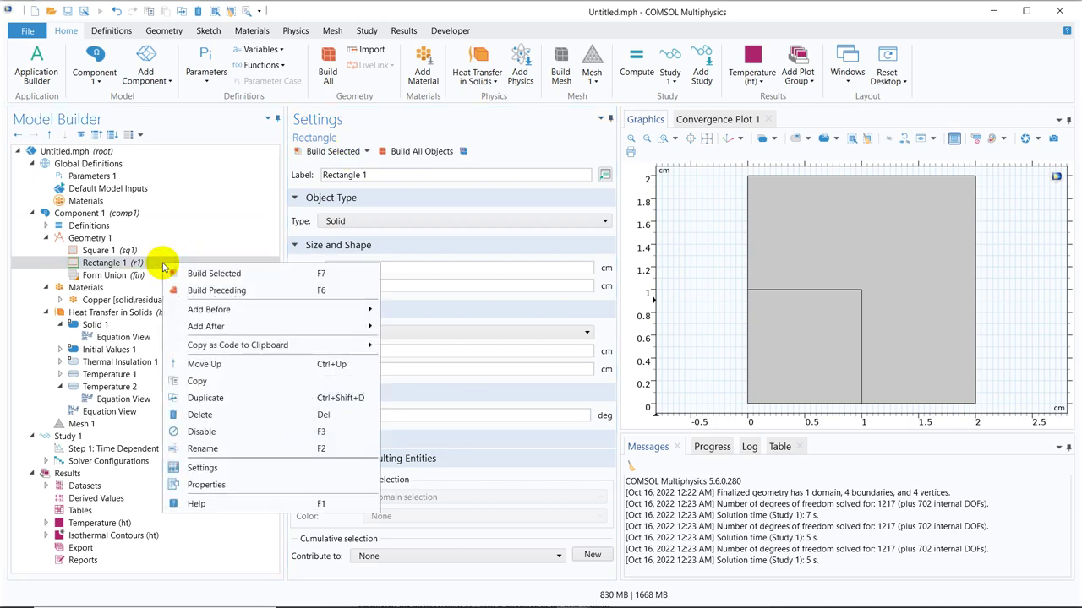
pyautogui.click(230, 398)
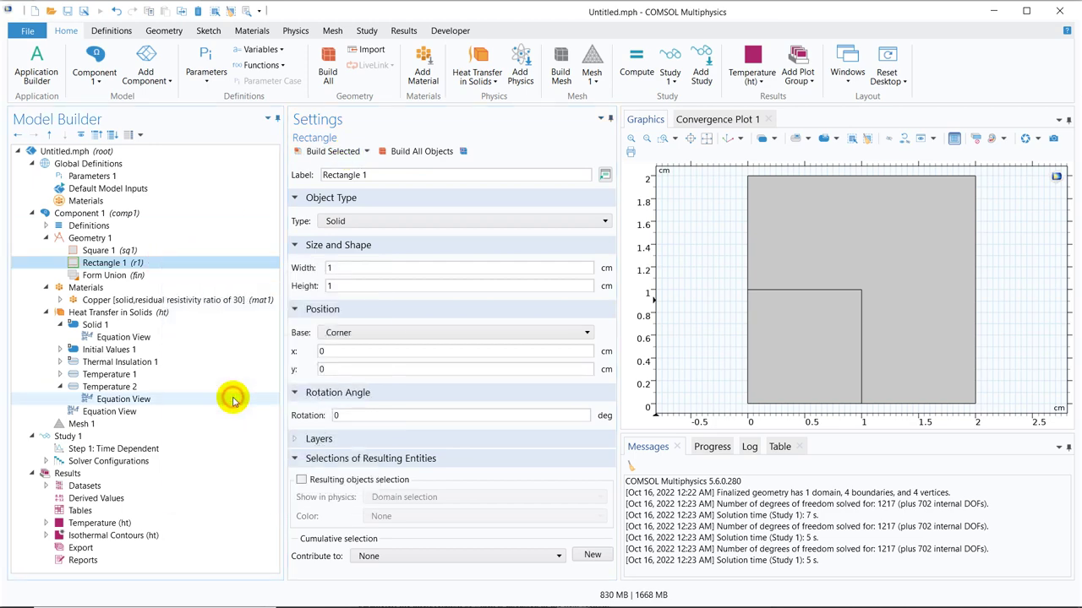
pyautogui.doubleClick(355, 352)
pyautogui.write('1')
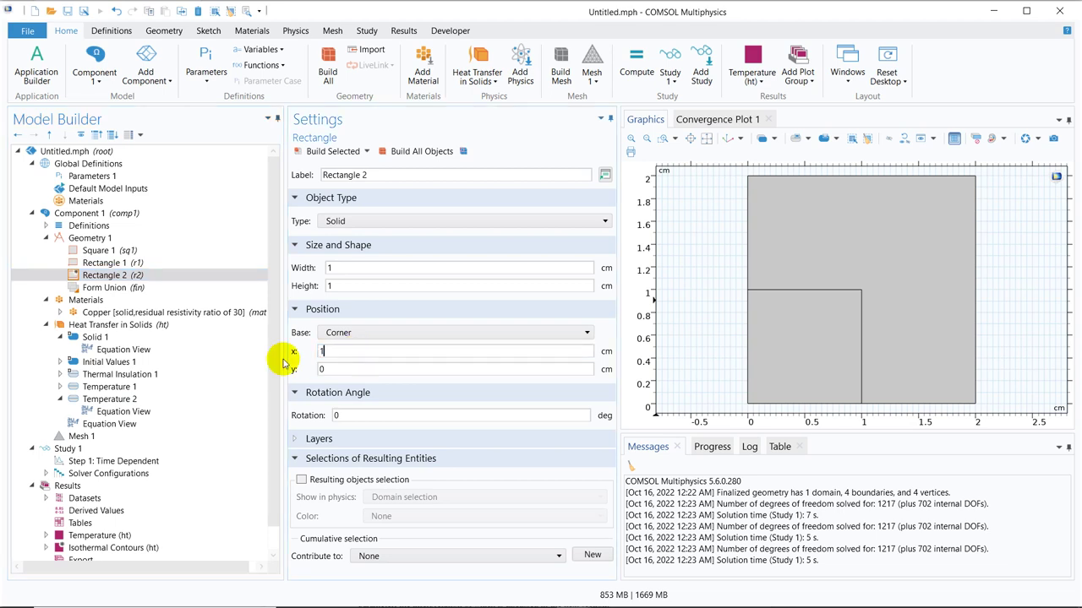
pyautogui.click(342, 152)
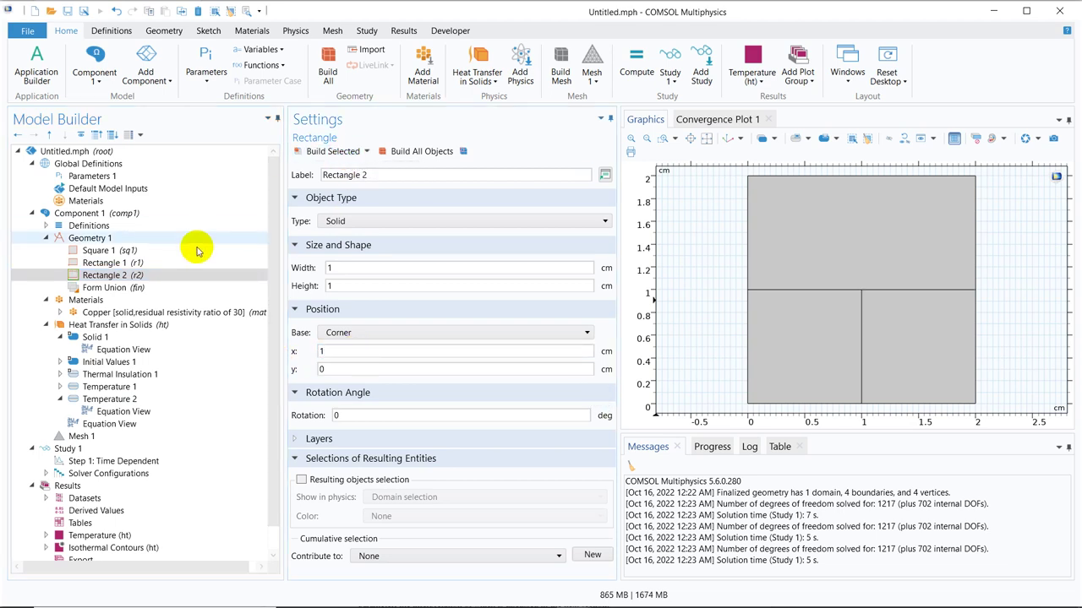
# Duplicate Rectangle 2, place the copy's corner at x = 0 cm, y = 1 cm, and build it
pyautogui.rightClick(147, 276)
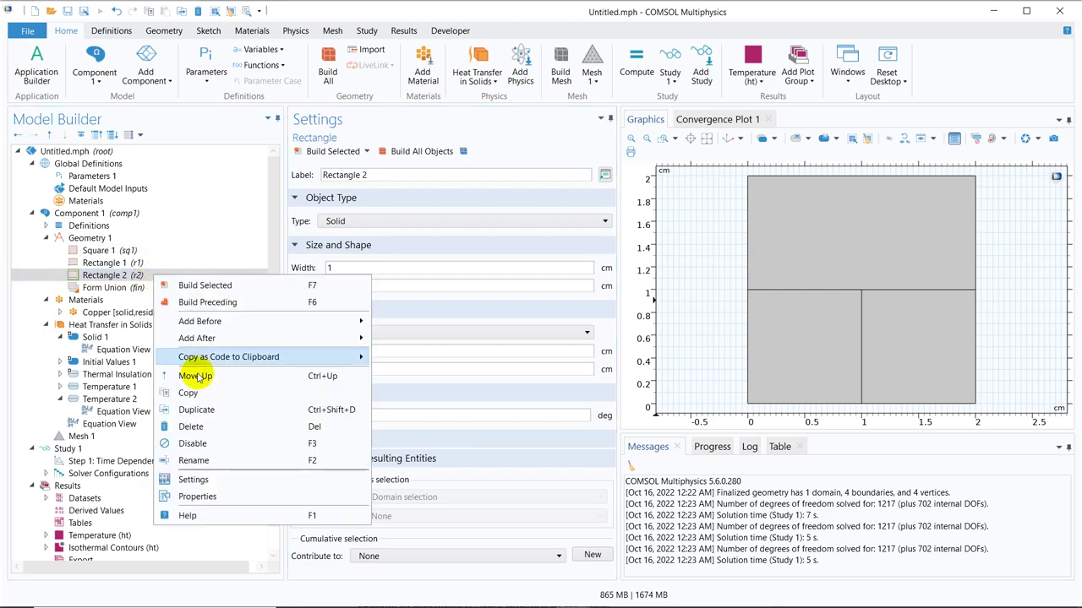
pyautogui.click(199, 409)
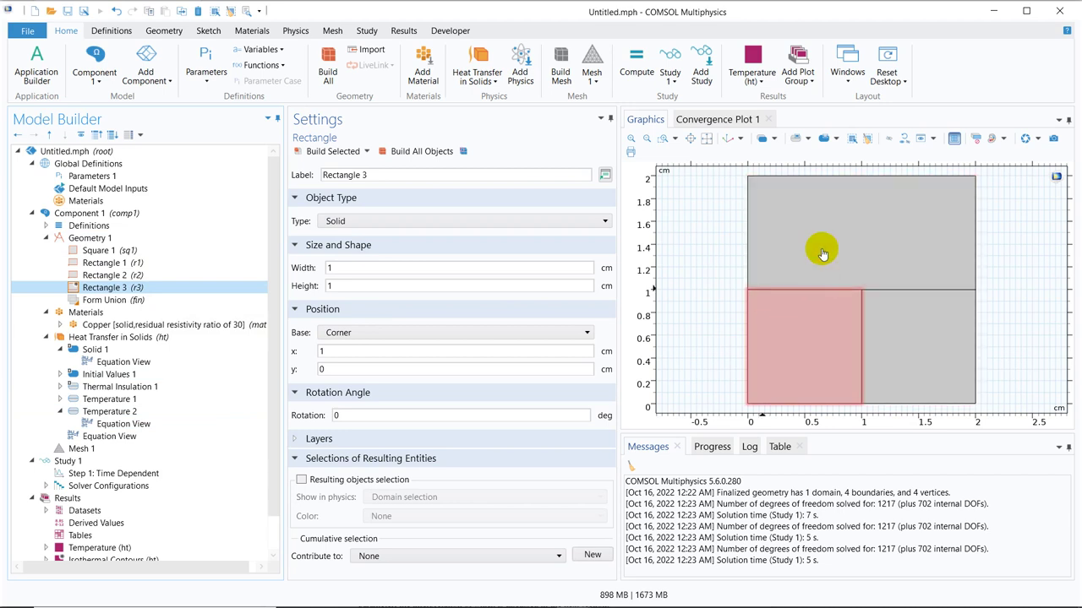
pyautogui.click(338, 364)
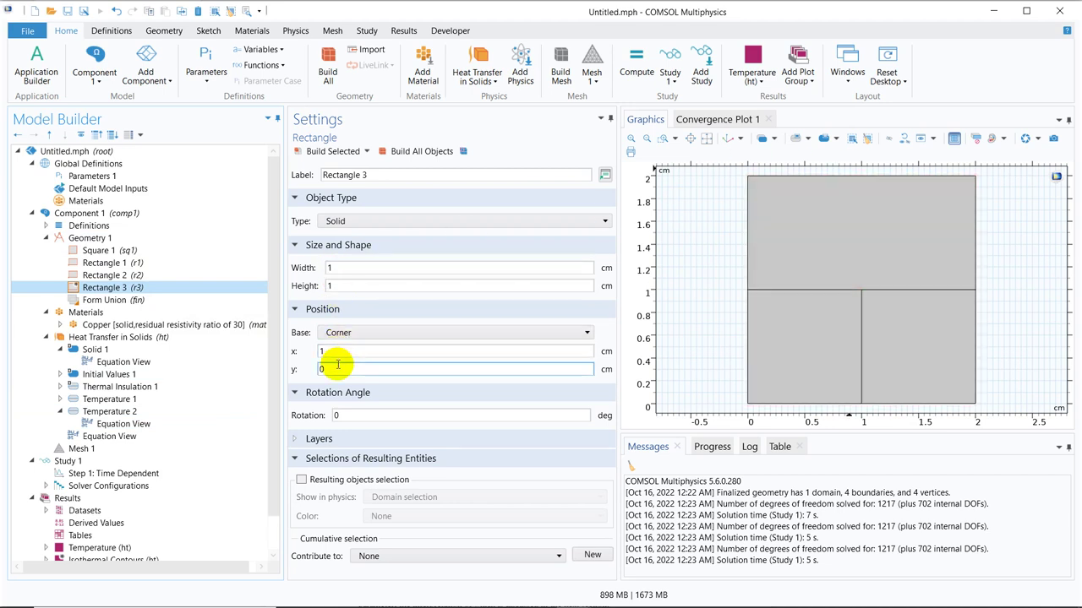
pyautogui.doubleClick(329, 351)
pyautogui.write('0')
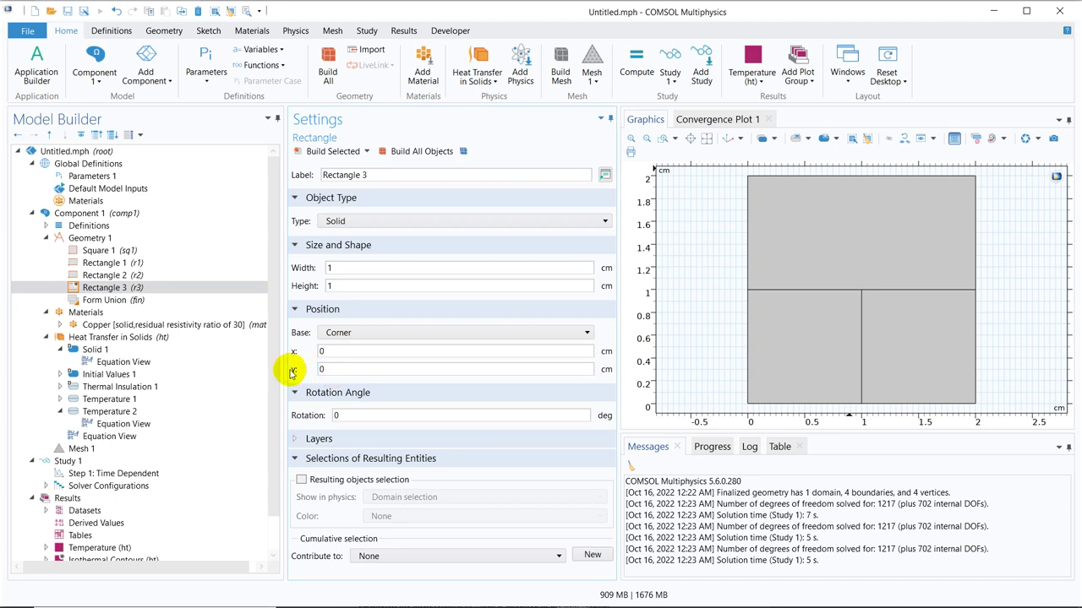
pyautogui.doubleClick(317, 370)
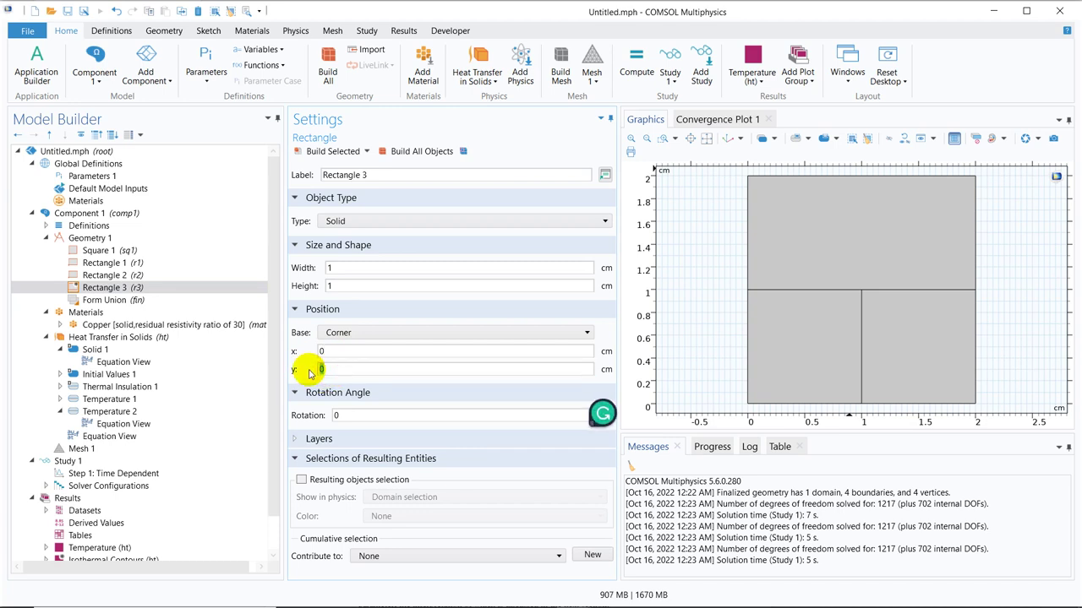
pyautogui.write('1')
pyautogui.click(330, 152)
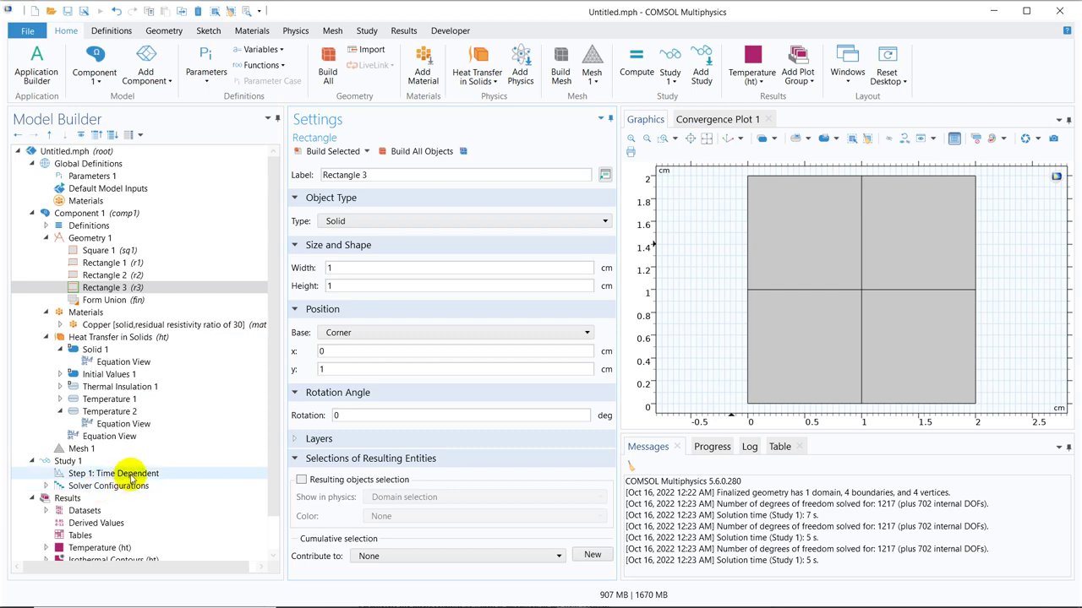
# Recompute the time-dependent study with the partitioned geometry
pyautogui.click(131, 475)
pyautogui.click(334, 152)
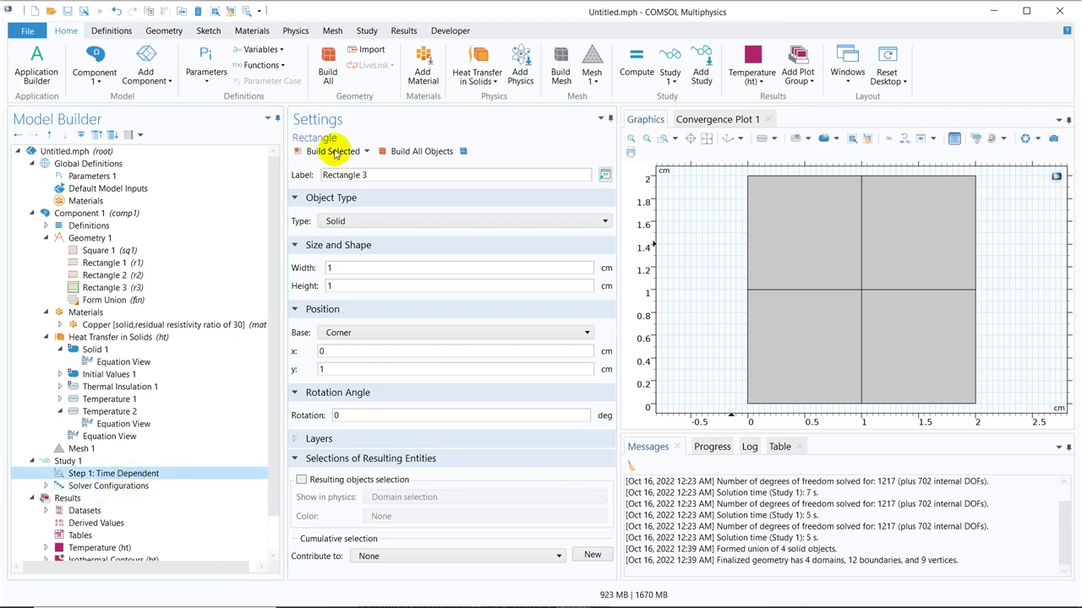
pyautogui.click(333, 152)
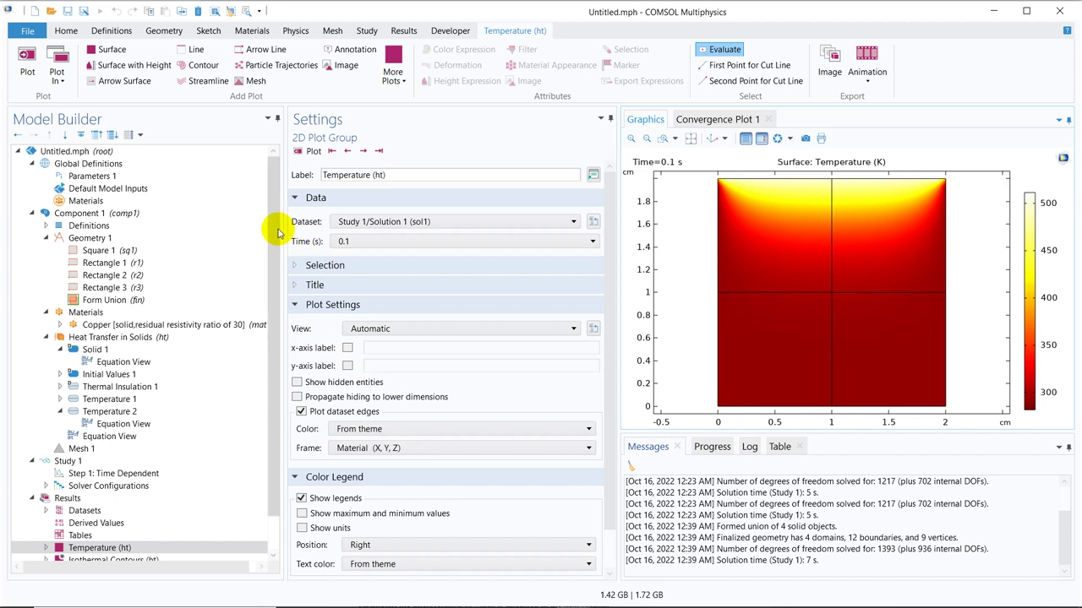
# Add a Line Integration to the derived values and select boundary 4, the left half of the horizontal midline
pyautogui.scroll(-1, 271, 254)
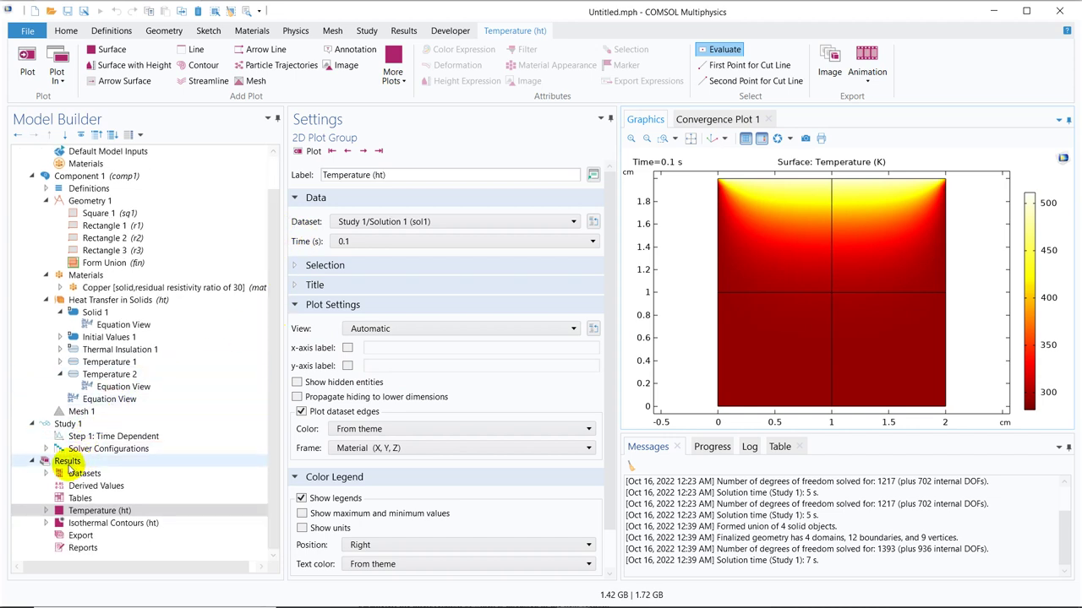
pyautogui.click(47, 474)
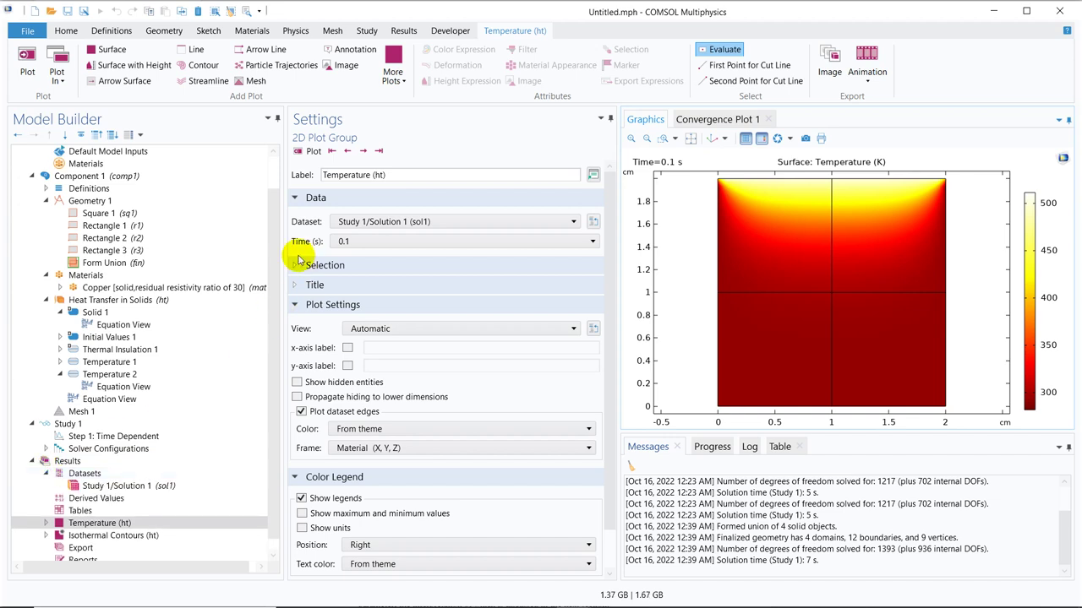
pyautogui.scroll(-1, 274, 245)
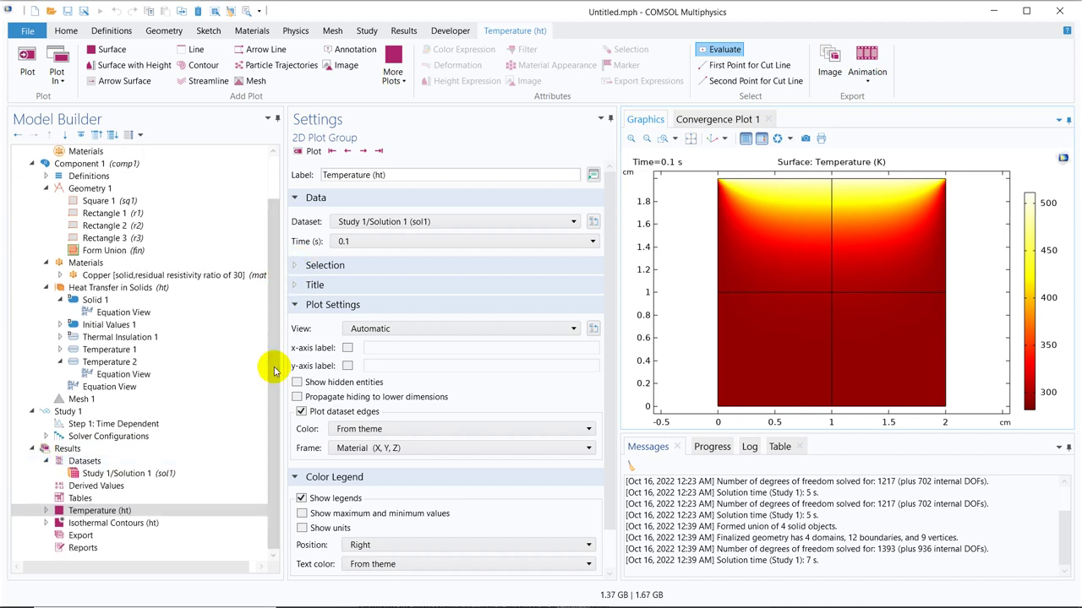
pyautogui.click(96, 486)
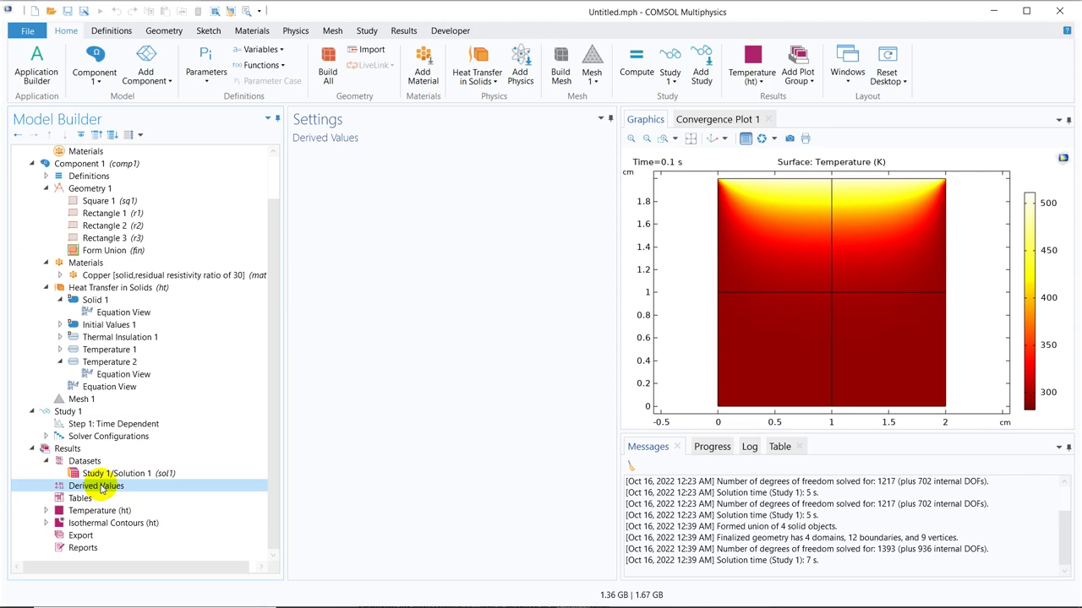
pyautogui.rightClick(100, 486)
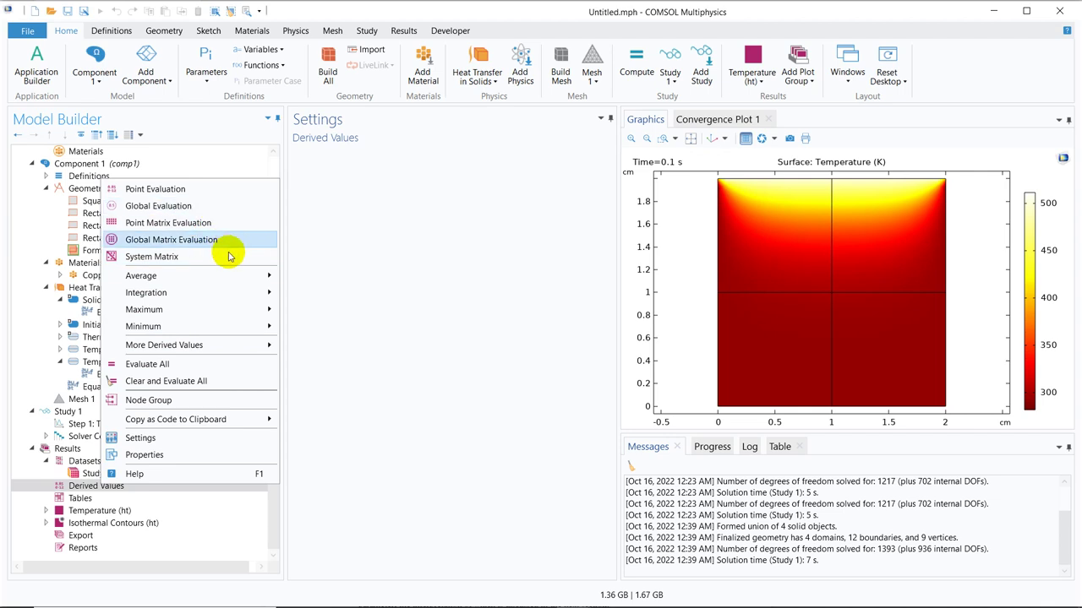
pyautogui.moveTo(239, 278)
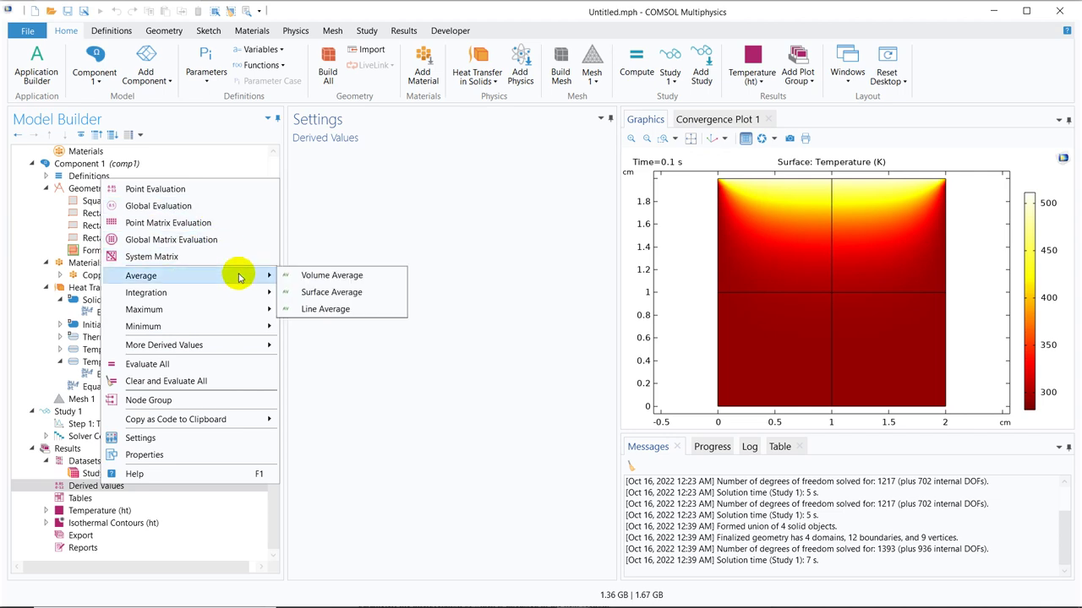
pyautogui.moveTo(238, 296)
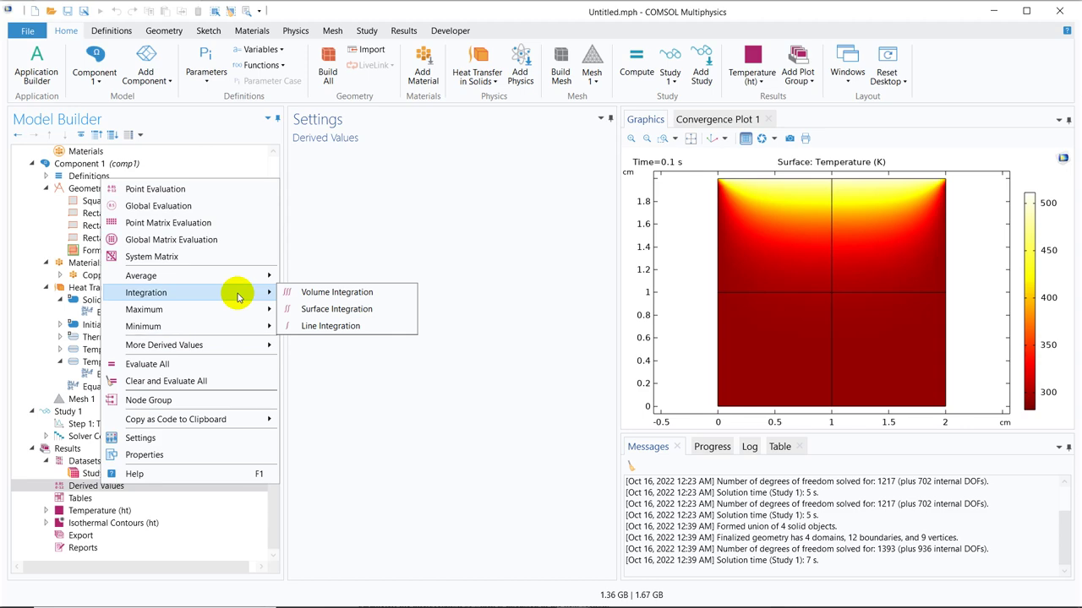
pyautogui.click(336, 327)
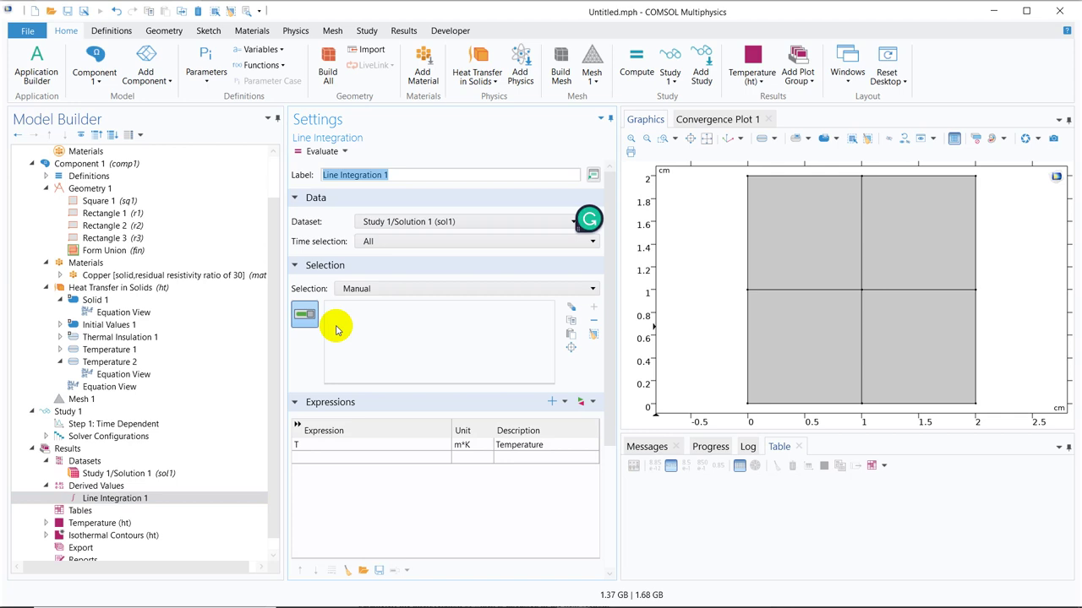
pyautogui.click(816, 295)
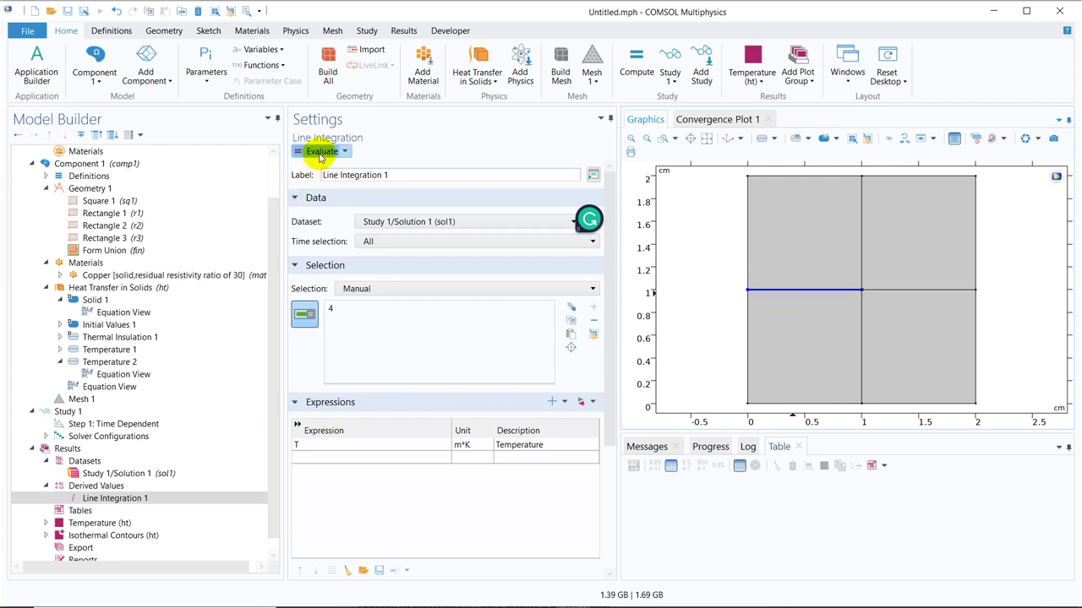
# Set the line integration's time selection to From list, choose 0.01 s, and evaluate the temperature integral
pyautogui.click(379, 245)
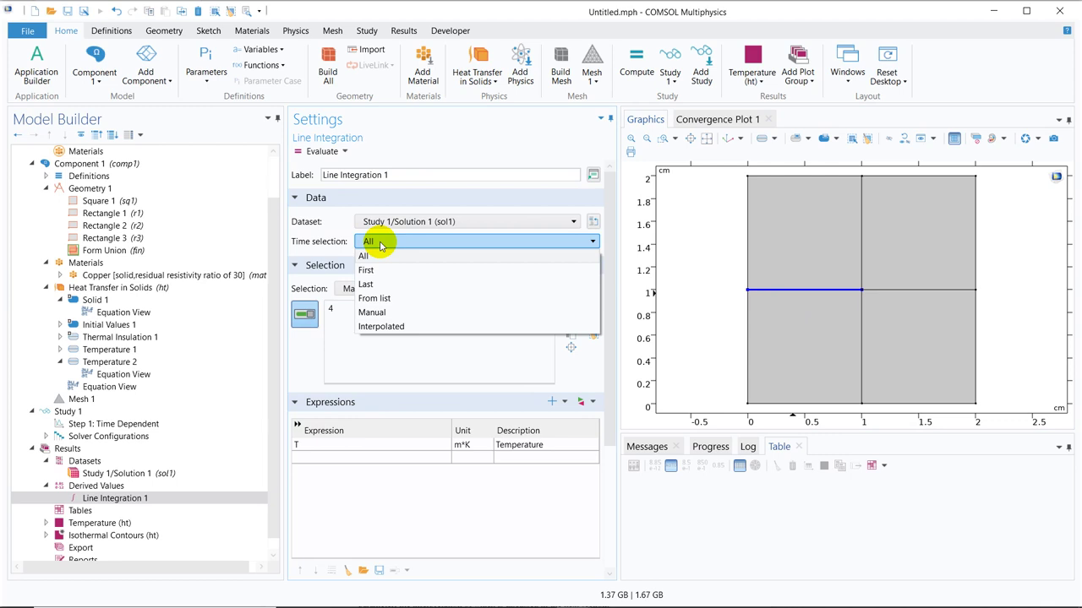
pyautogui.click(385, 299)
pyautogui.click(326, 305)
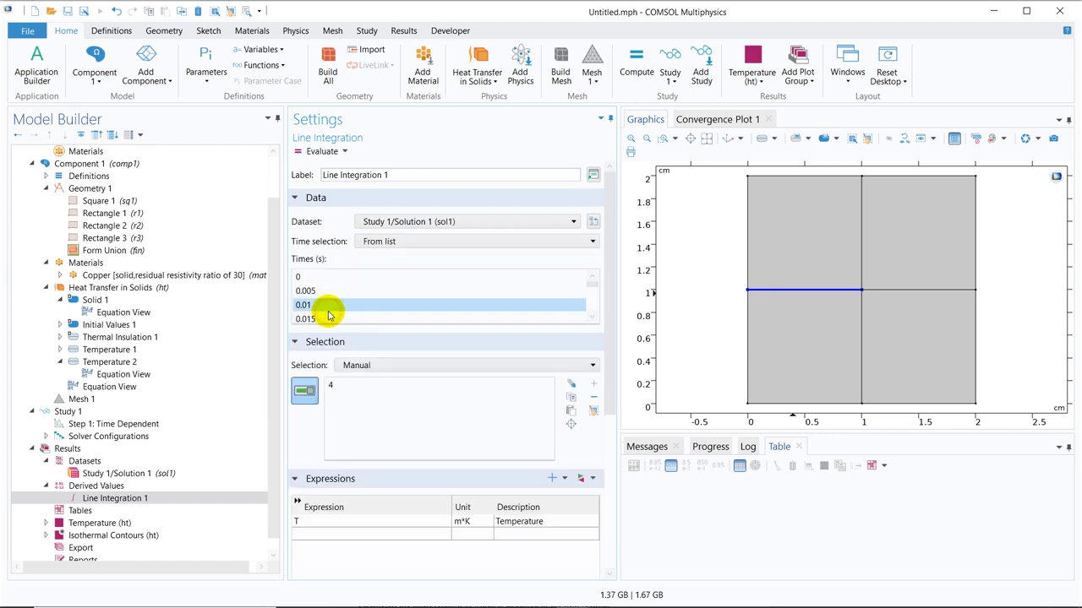
pyautogui.click(317, 151)
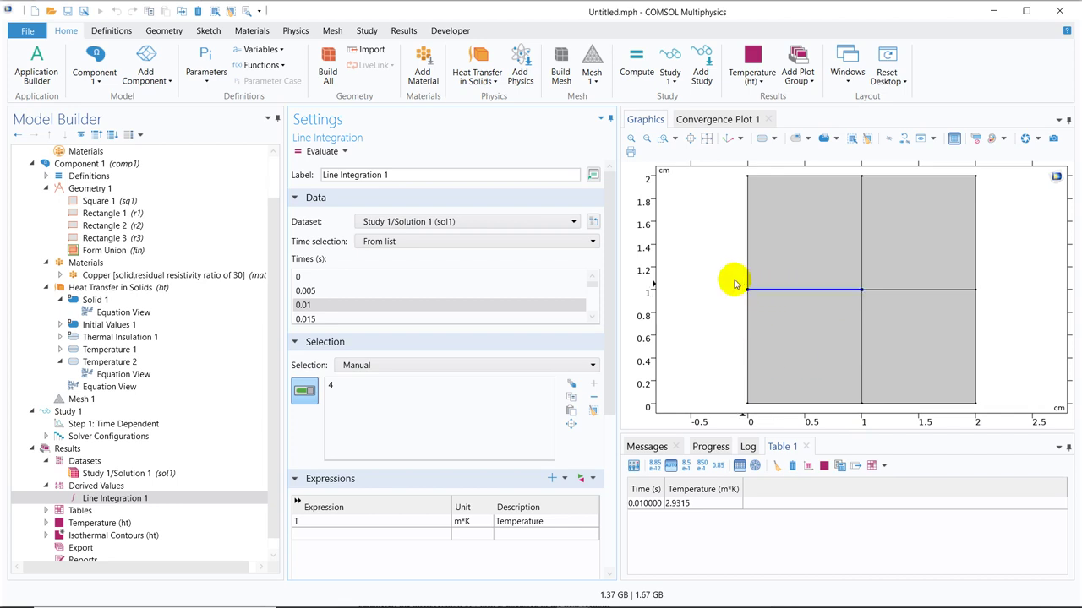
# Change the line integration expression to T/1[cm], delete the old results table, and evaluate it at 0.01 s
pyautogui.click(318, 522)
pyautogui.write('/1[cm')
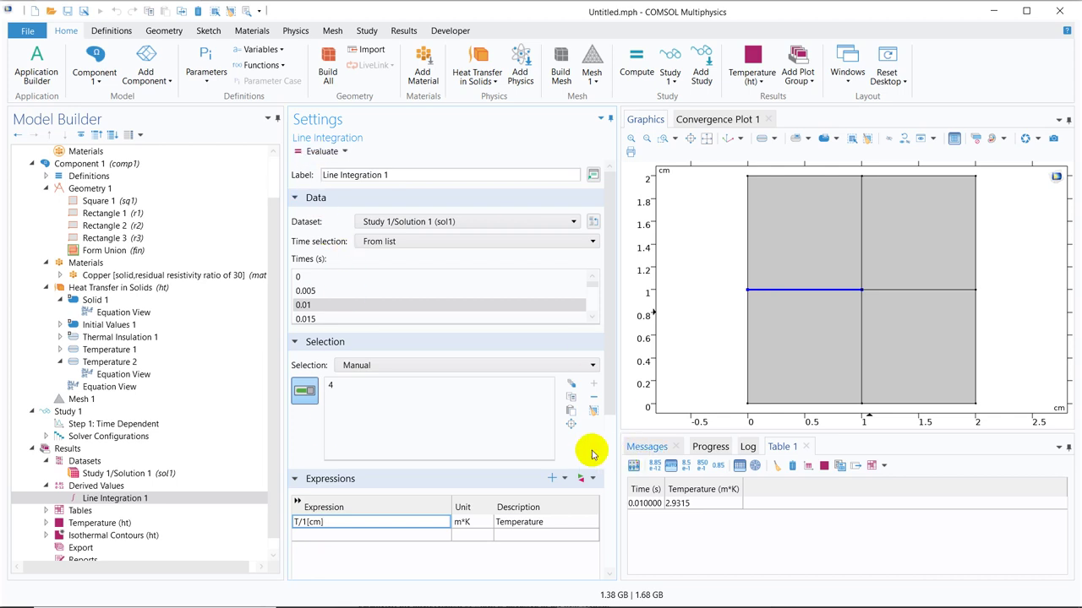
pyautogui.click(792, 465)
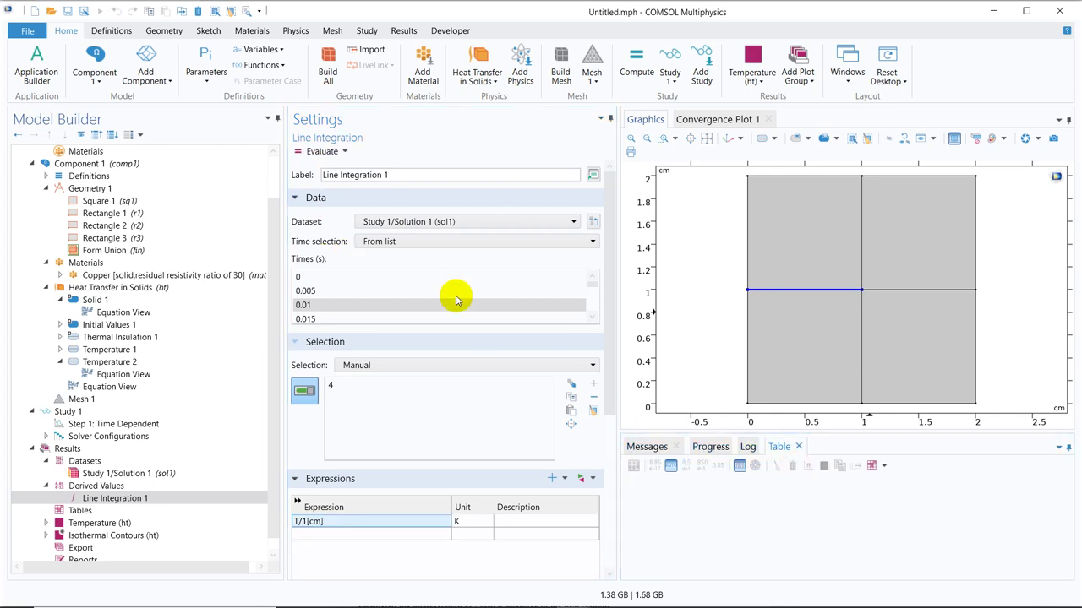
pyautogui.click(319, 151)
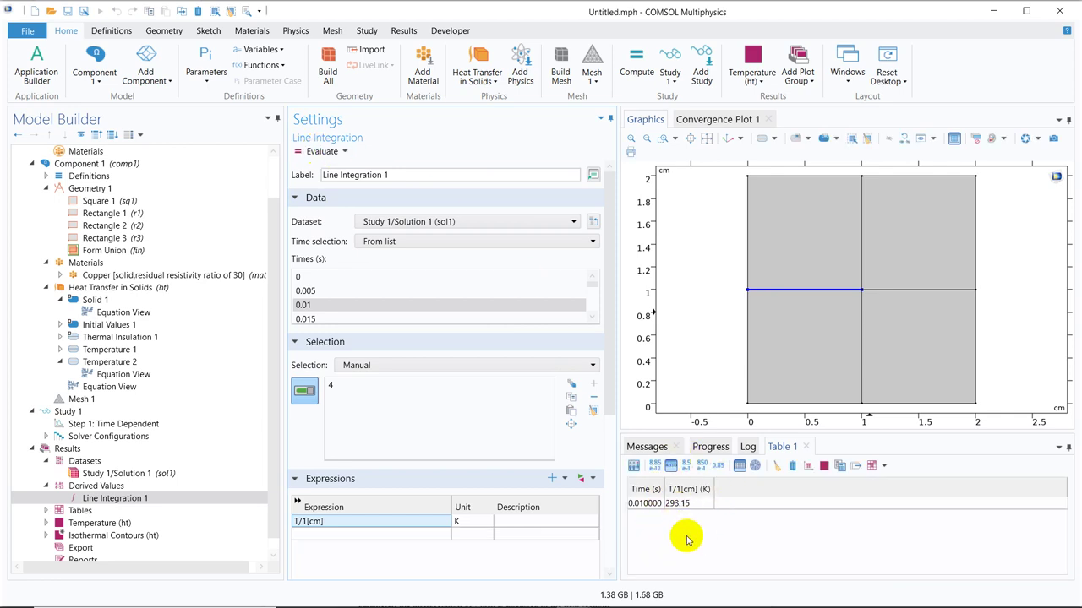
# Reset the line integration expression to T and delete the results table
pyautogui.click(356, 522)
pyautogui.click(355, 522)
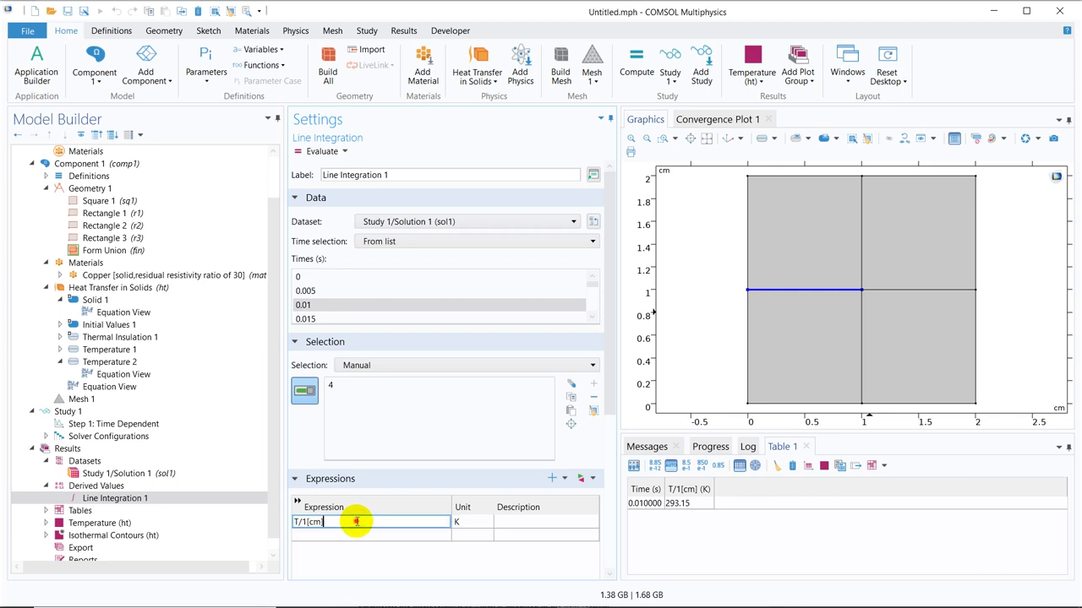
pyautogui.press('BackSpace')
pyautogui.press('BackSpace')
pyautogui.press('BackSpace')
pyautogui.press('BackSpace')
pyautogui.press('BackSpace')
pyautogui.press('BackSpace')
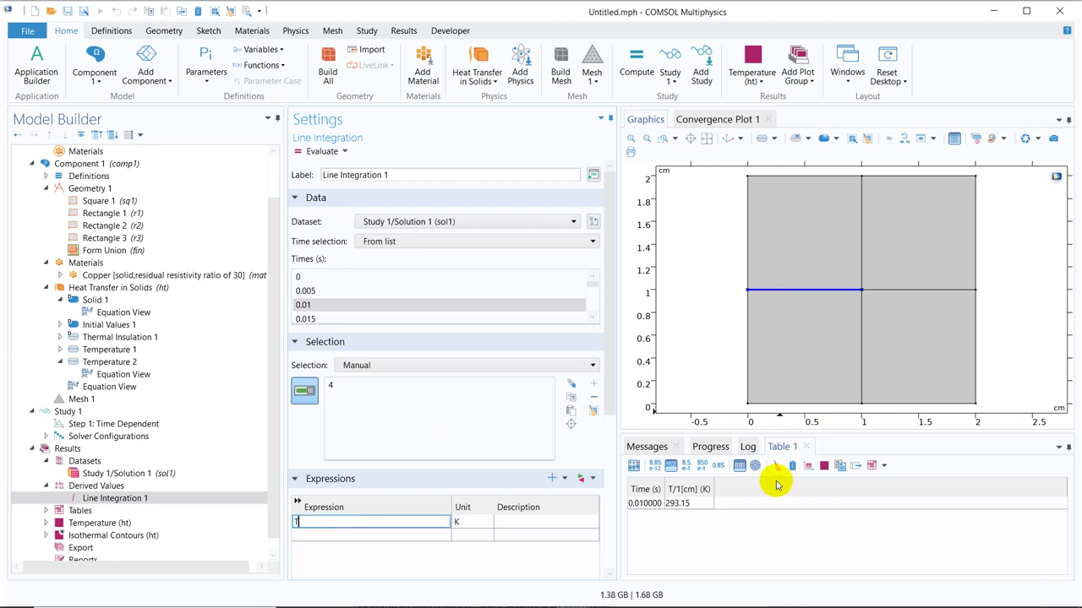
pyautogui.click(788, 467)
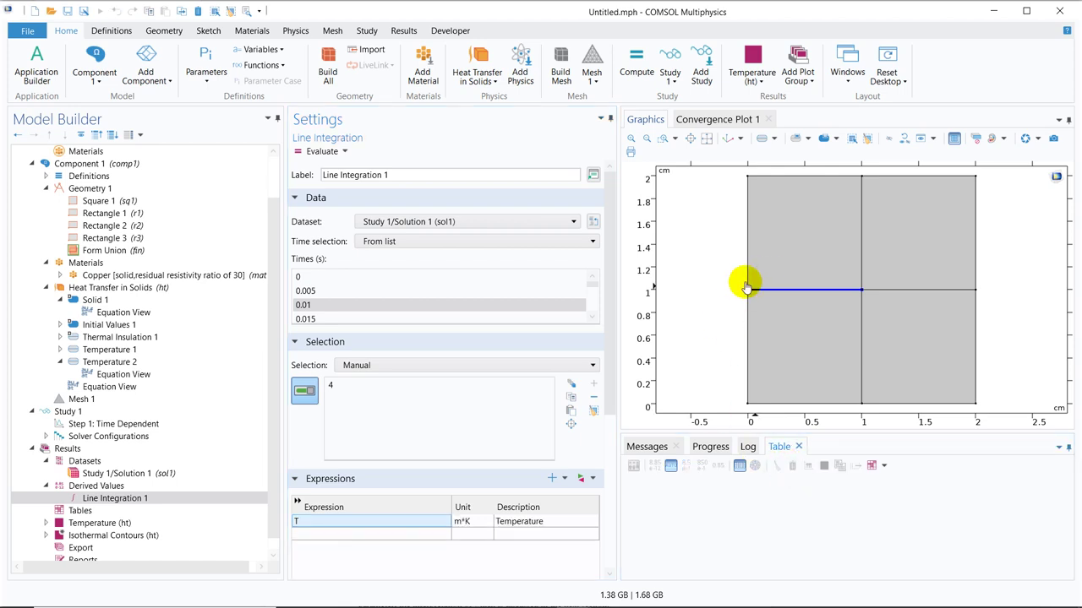
# Set the line integration's time selection to All and evaluate the temperature integral
pyautogui.click(412, 241)
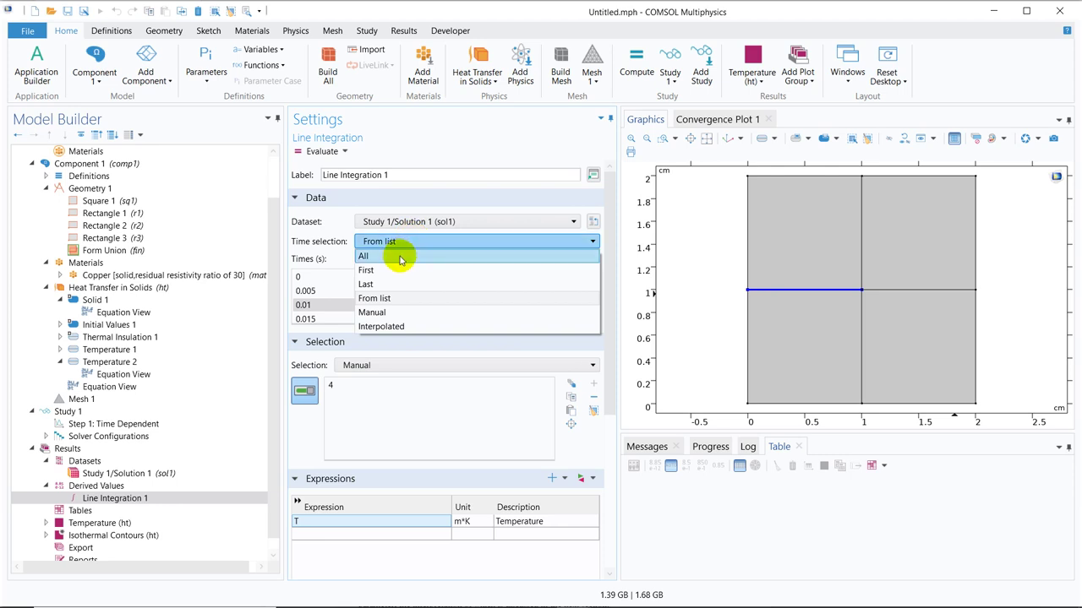
pyautogui.click(400, 256)
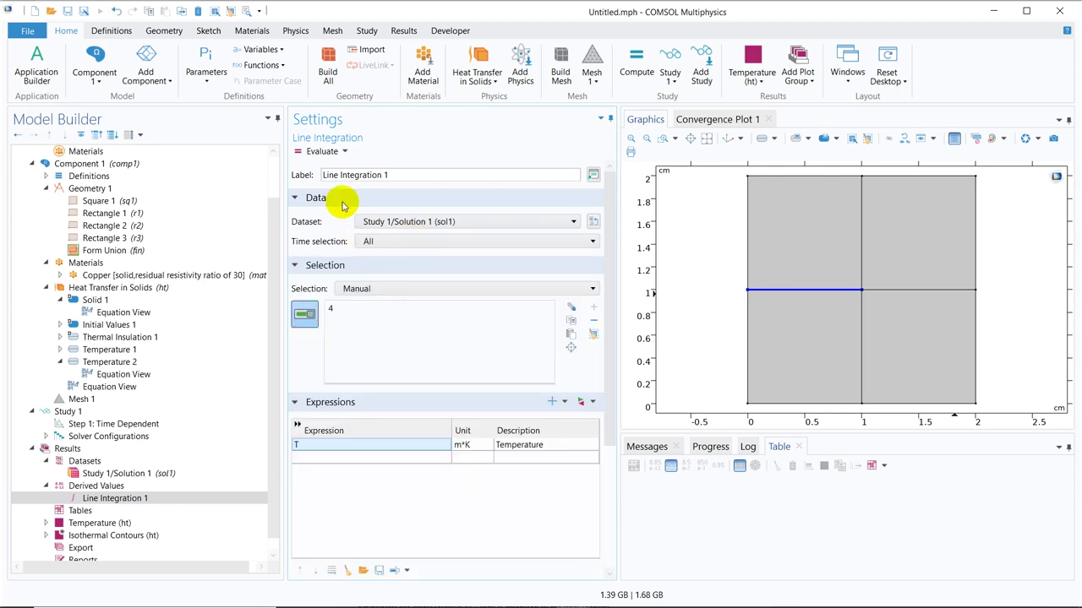
pyautogui.click(323, 152)
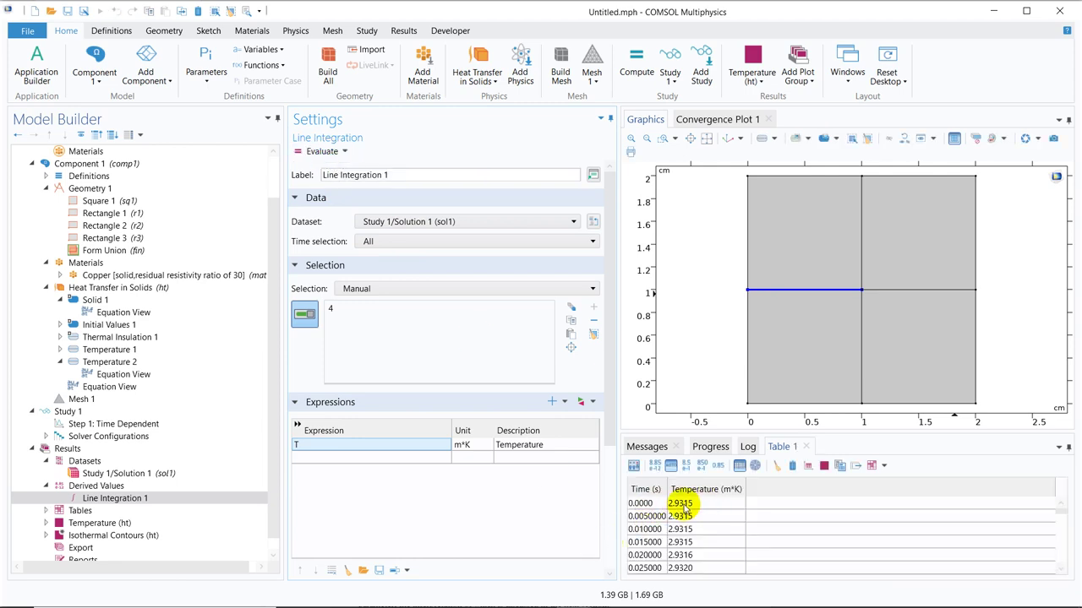
# Select all rows of the temperature integral table and plot them as a table graph over time
pyautogui.click(651, 505)
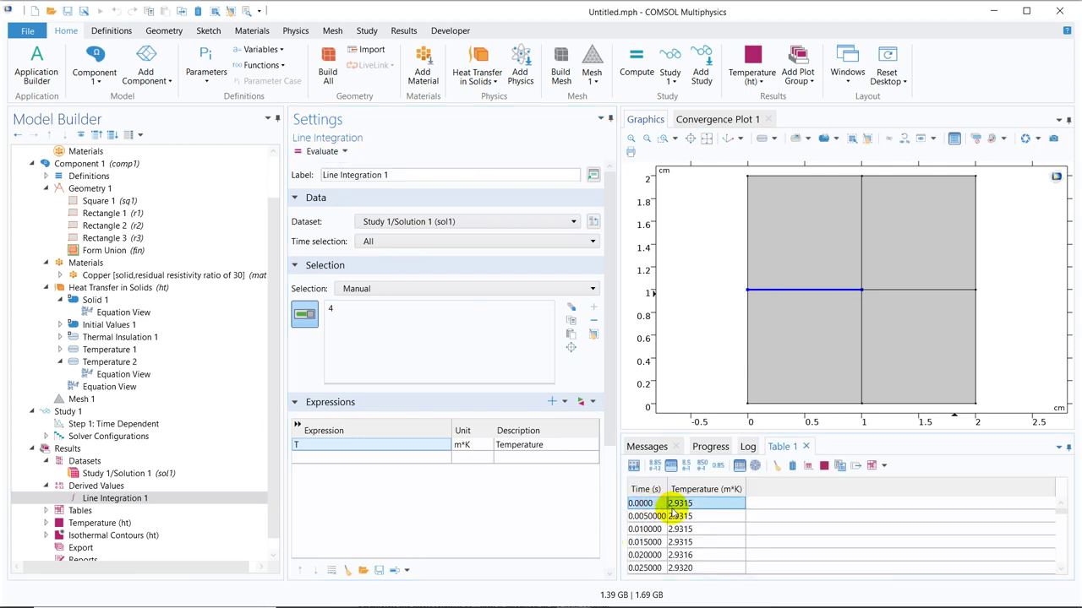
pyautogui.hotkey('ctrl', 'a')
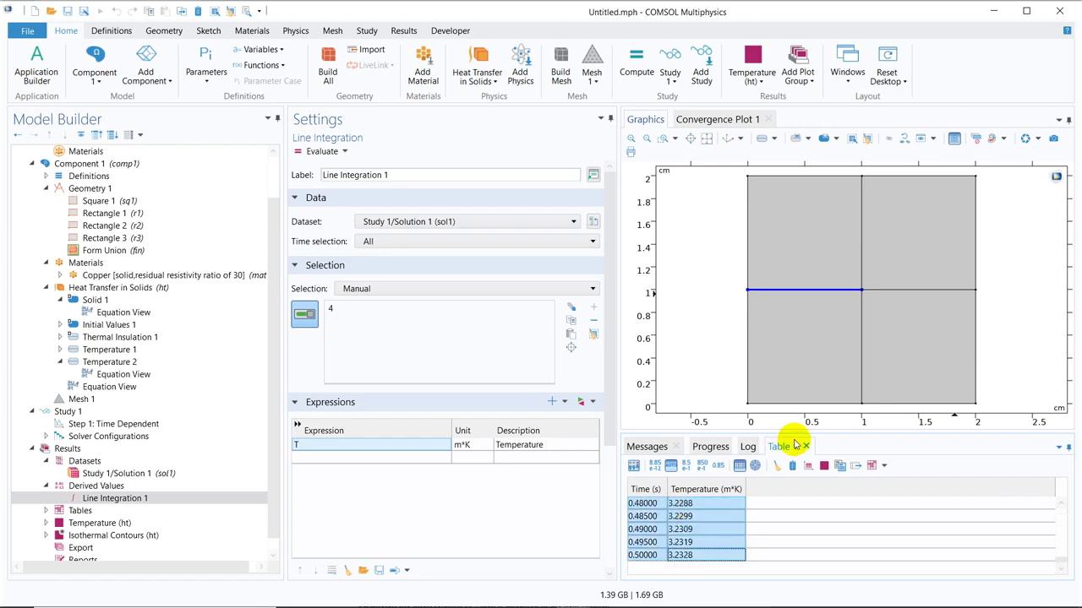
pyautogui.click(808, 467)
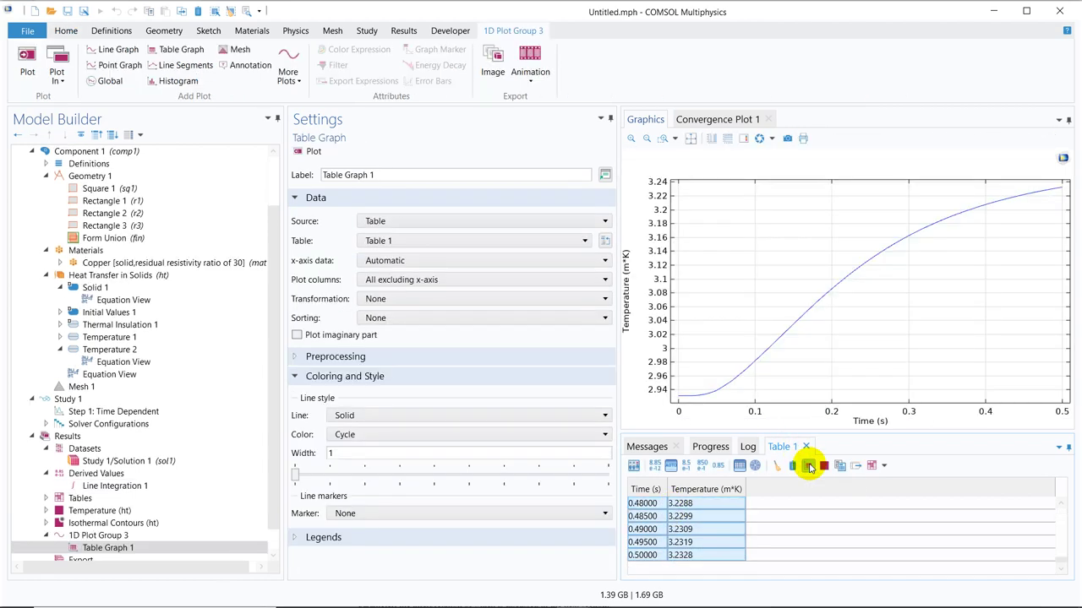
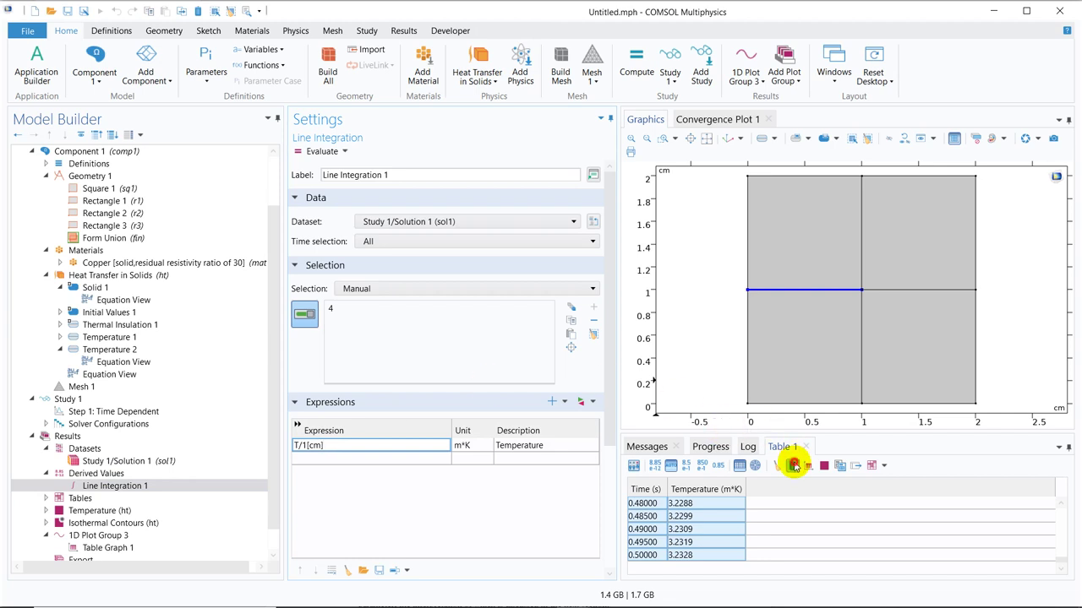
# Delete the old results table and evaluate the line integration of T/1[cm] for all times
pyautogui.click(793, 465)
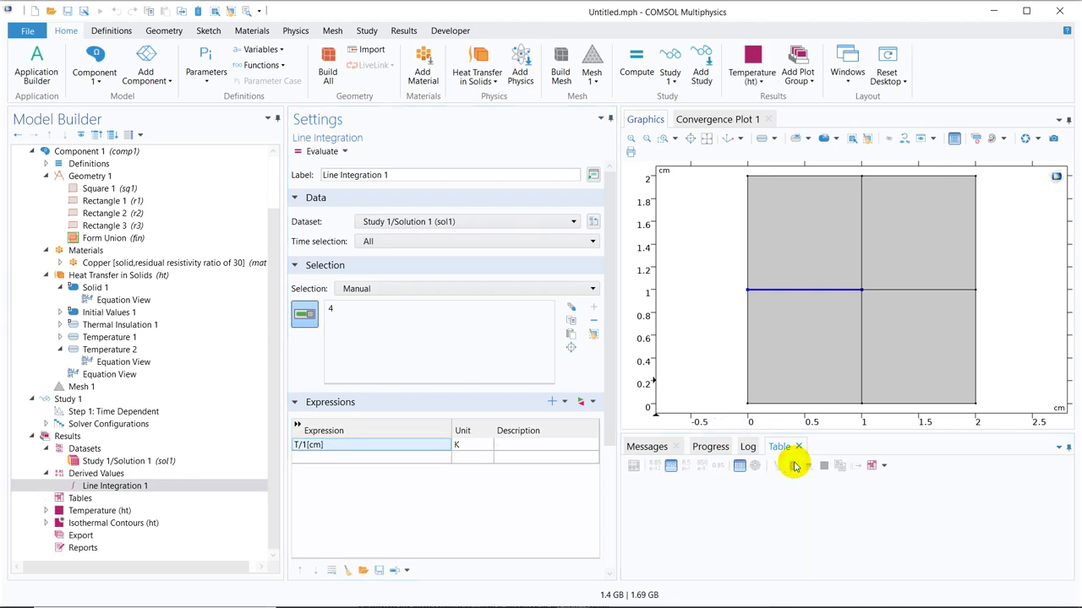
pyautogui.click(322, 152)
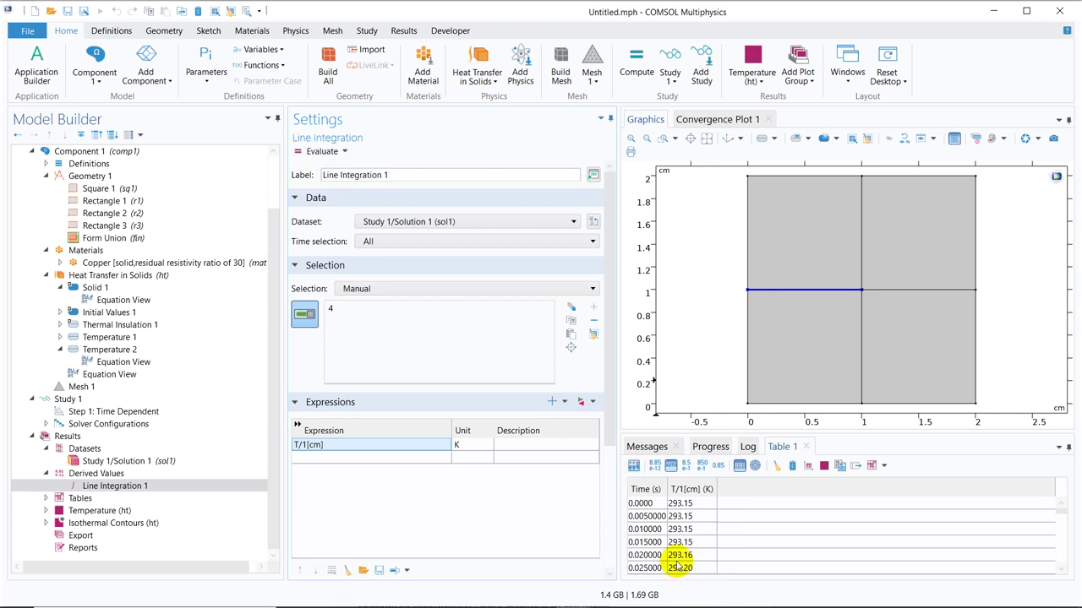
# Plot all rows of the T/1[cm] table as a table graph and set its transformation to Frequency spectrum
pyautogui.click(650, 504)
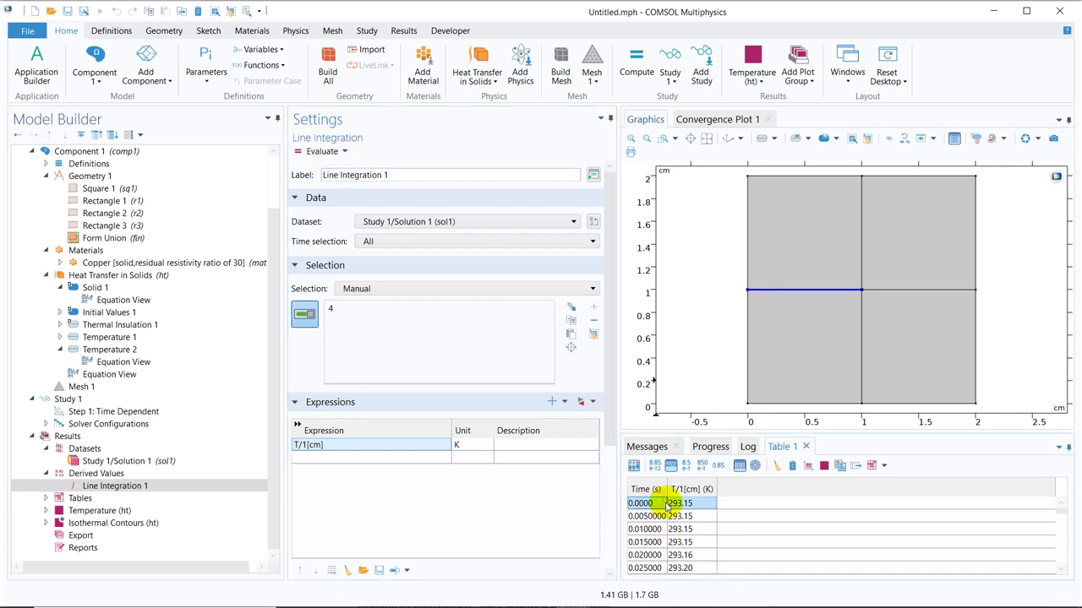
pyautogui.hotkey('ctrl', 'shift', 'End')
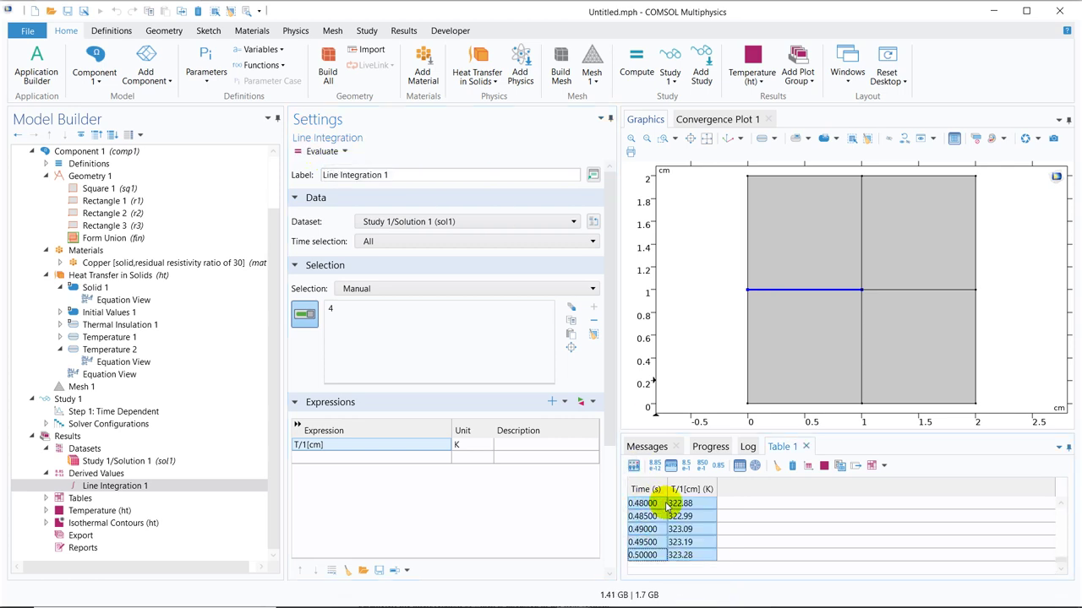
pyautogui.click(810, 465)
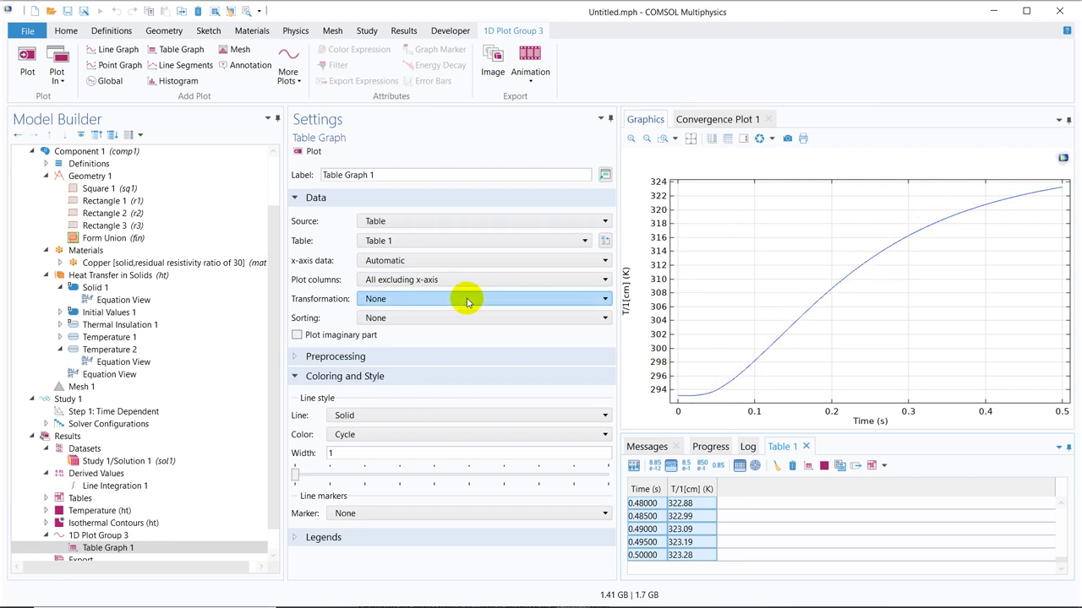
pyautogui.click(507, 300)
pyautogui.click(515, 331)
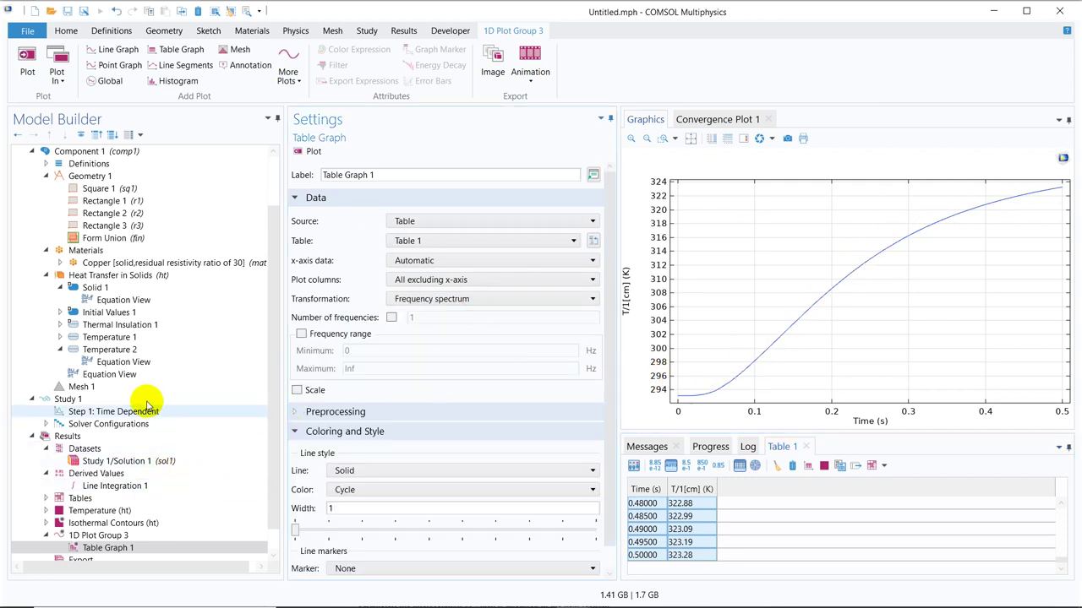
# Set the Temperature (ht) surface plot's time to 0 s and replot it
pyautogui.click(134, 511)
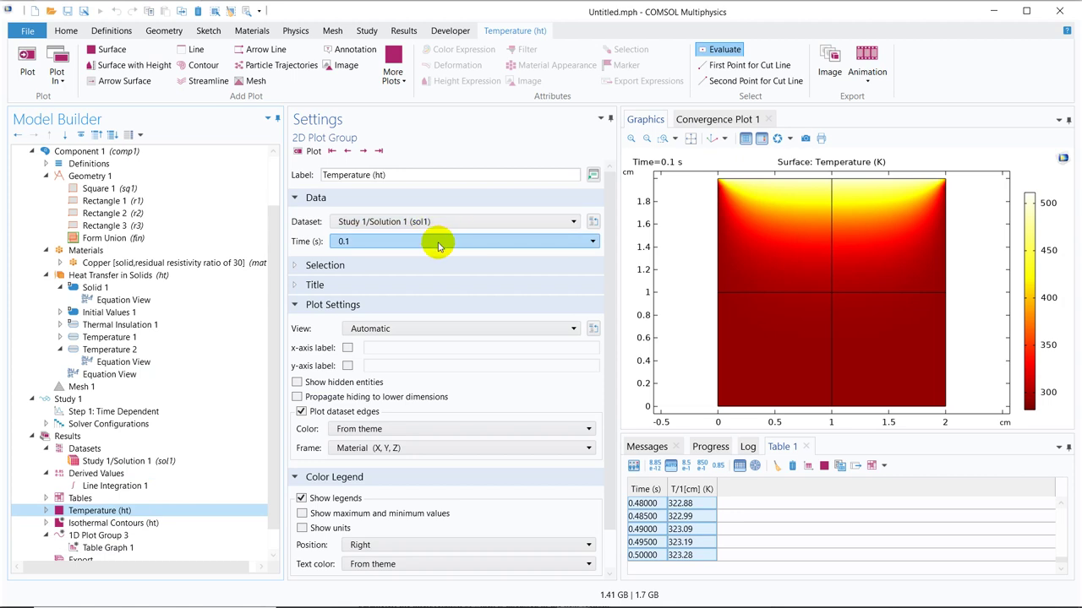
pyautogui.click(438, 243)
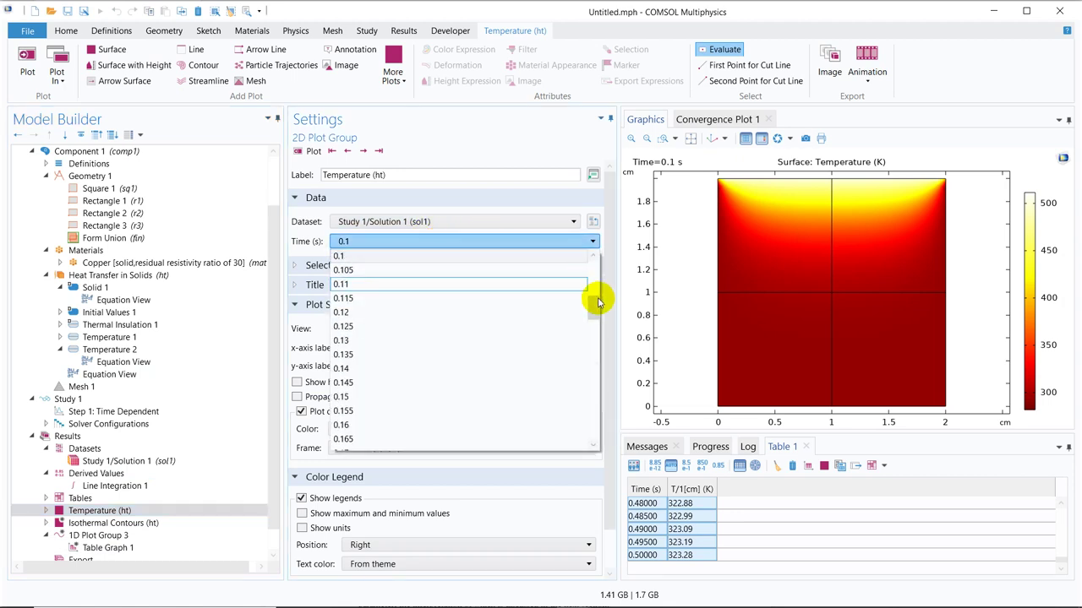
pyautogui.moveTo(594, 307); pyautogui.dragTo(600, 264)
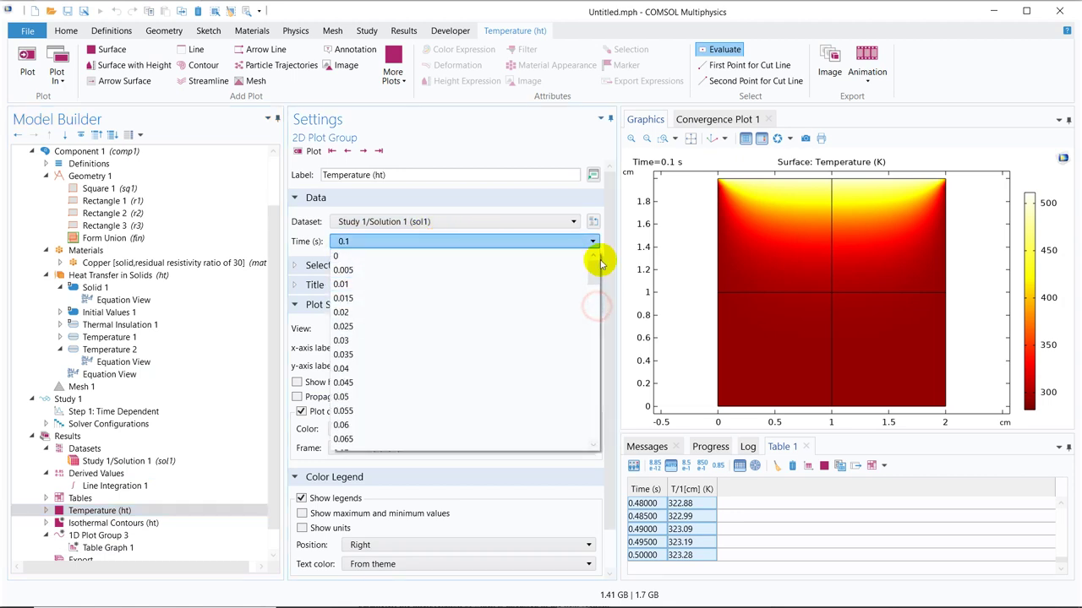
pyautogui.click(407, 255)
pyautogui.click(313, 150)
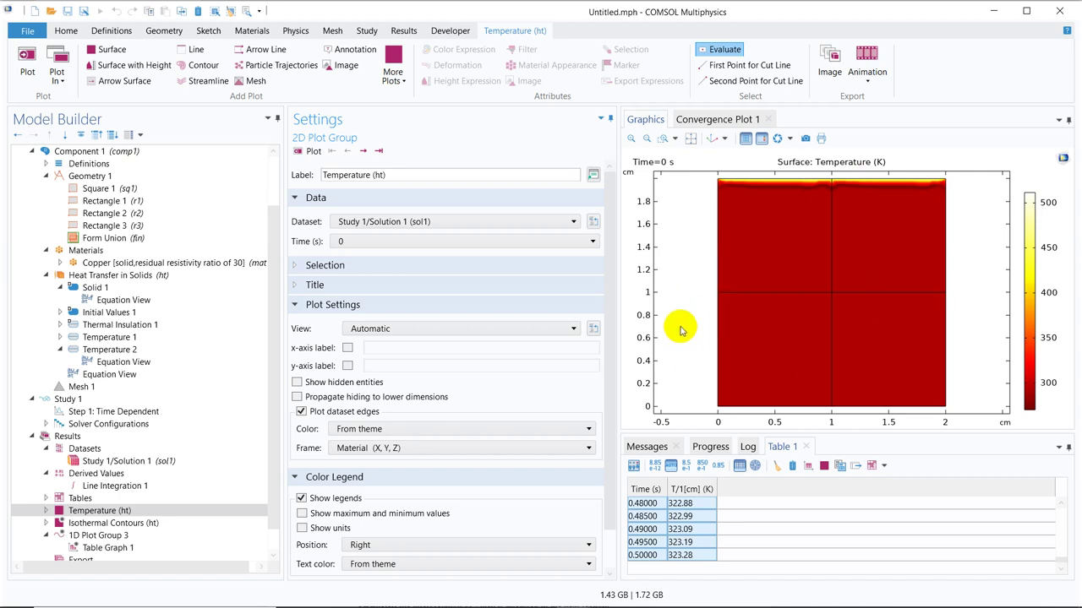
# Step the temperature surface plot forward through the solution times up to 0.145 s to examine the heat spread
pyautogui.click(364, 152)
pyautogui.click(363, 152)
pyautogui.click(363, 152)
pyautogui.click(364, 152)
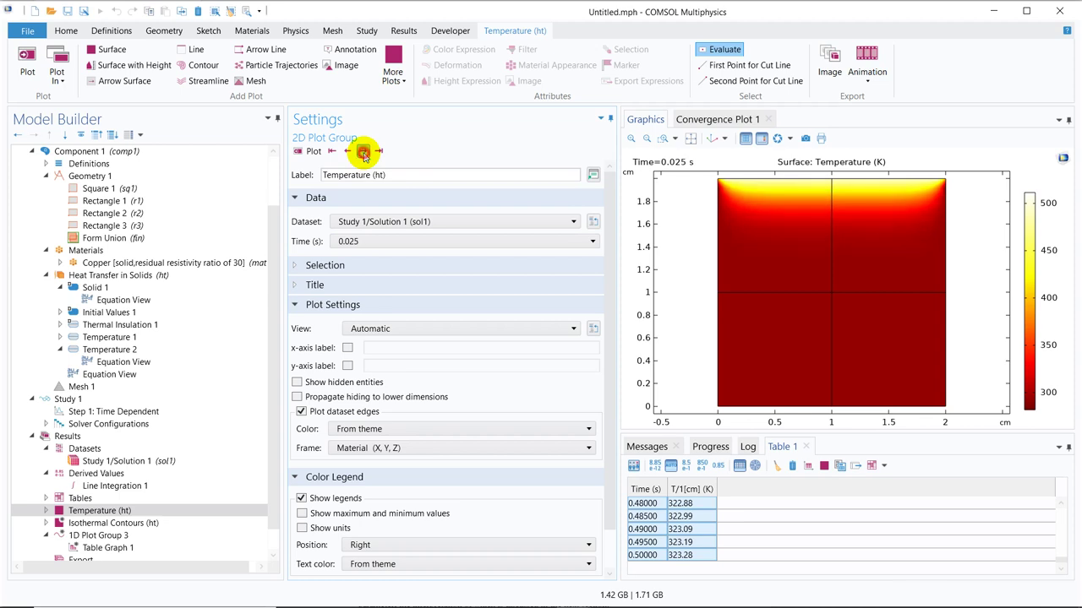
pyautogui.click(364, 152)
pyautogui.click(363, 152)
pyautogui.click(363, 152)
pyautogui.click(364, 152)
pyautogui.click(363, 152)
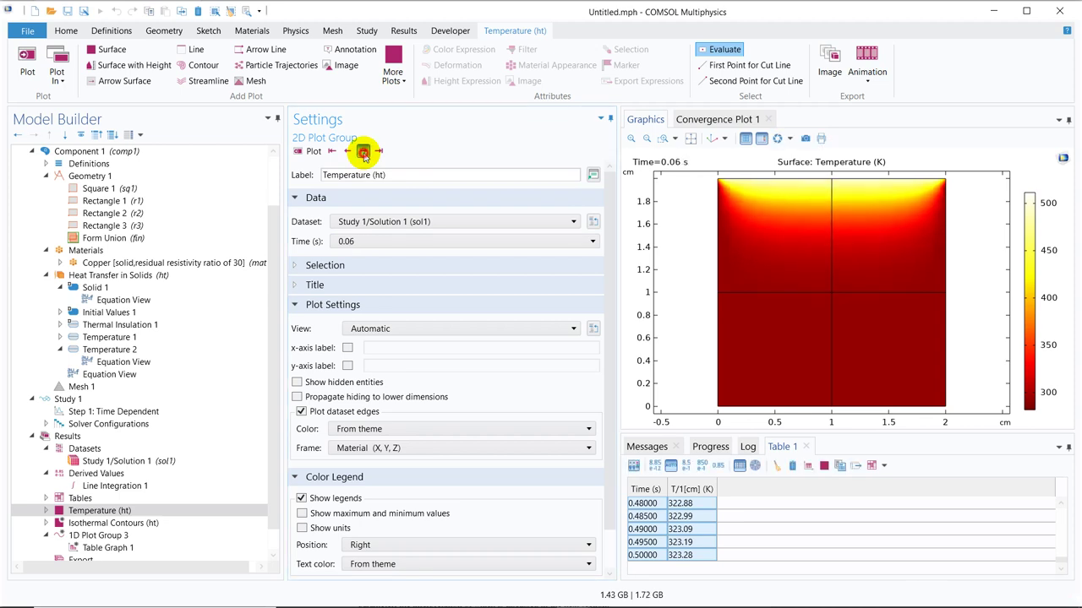
pyautogui.click(363, 152)
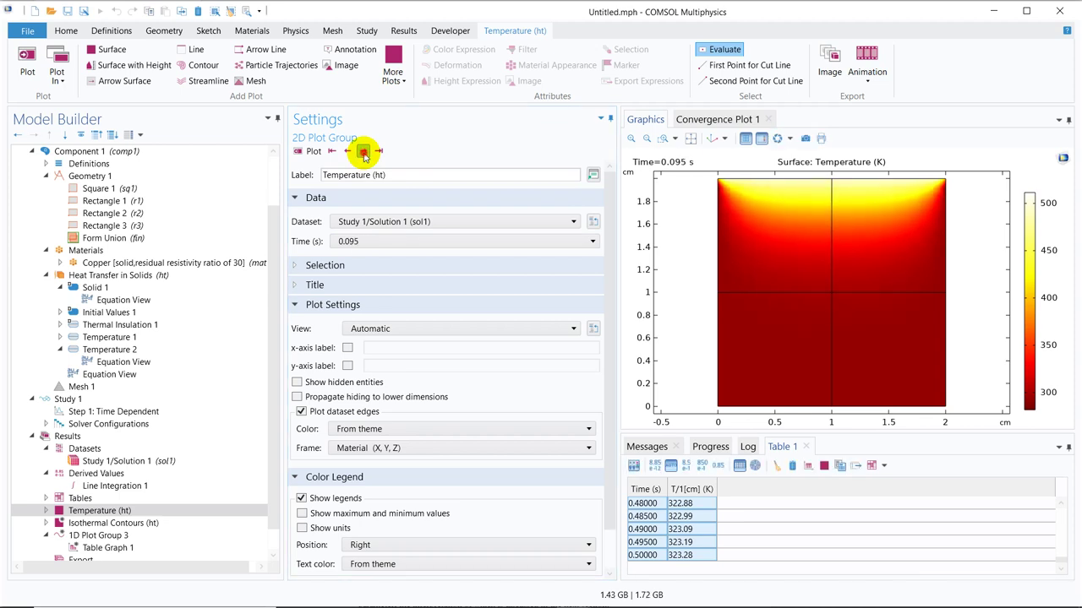
pyautogui.click(363, 152)
pyautogui.click(363, 152)
pyautogui.click(364, 152)
pyautogui.click(363, 152)
pyautogui.click(363, 152)
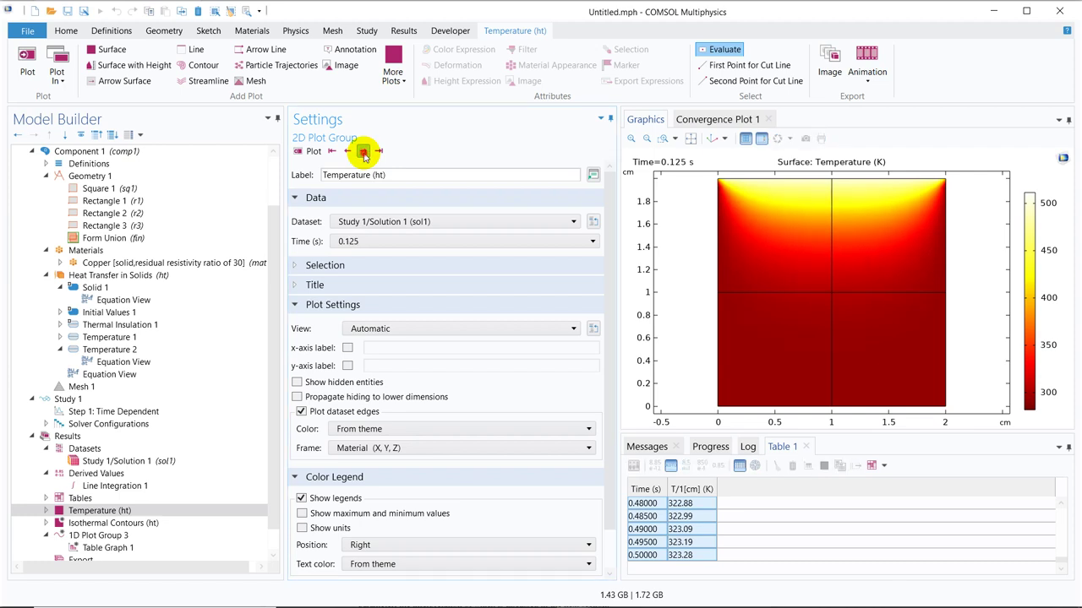
pyautogui.click(364, 152)
pyautogui.click(363, 152)
pyautogui.click(364, 152)
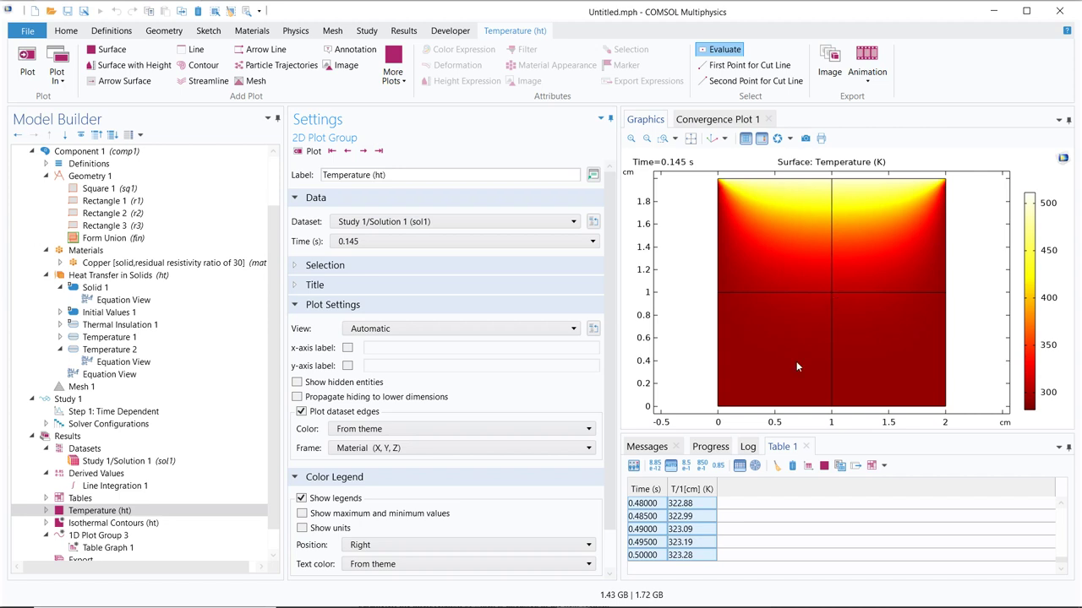
# Replot the table graph from the T/1[cm] table and close the table view
pyautogui.click(809, 467)
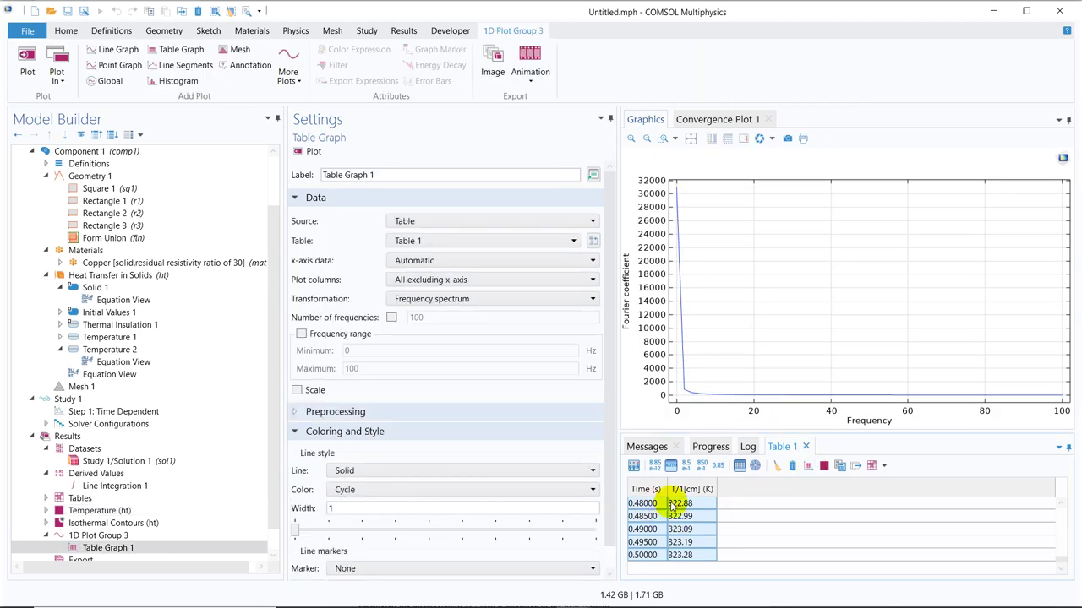
pyautogui.click(807, 447)
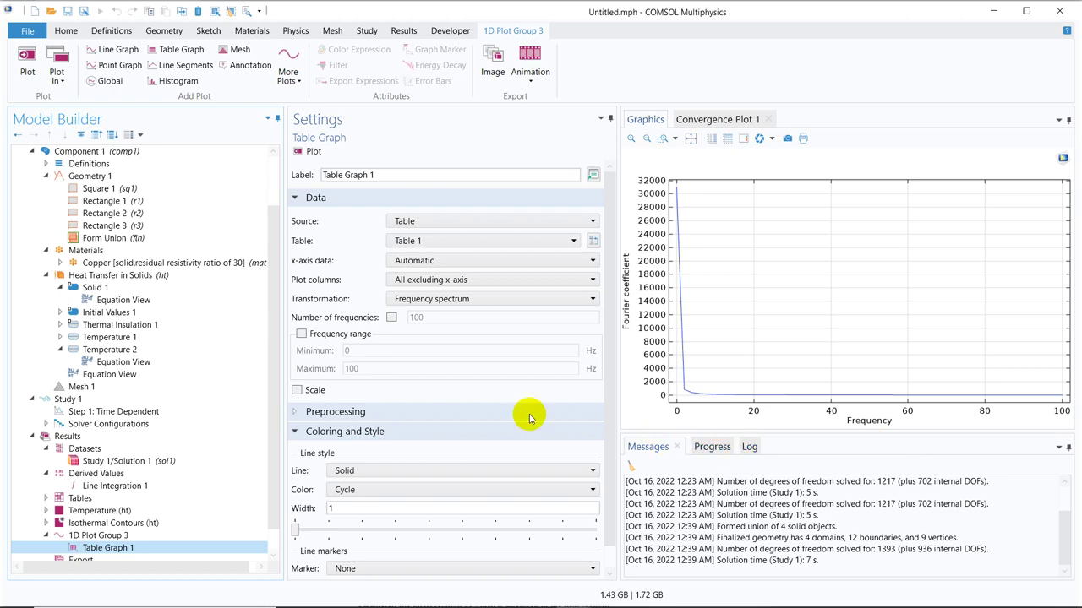
# Delete the results table and re-evaluate Line Integration 1 with T/1[cm] for all times in a fresh table
pyautogui.click(137, 489)
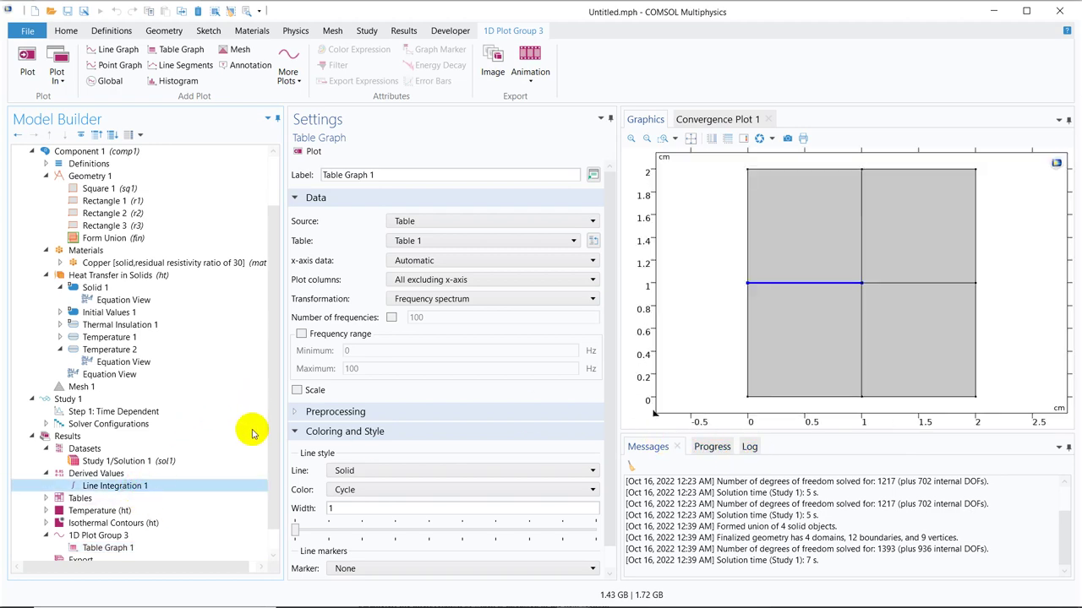
pyautogui.click(319, 154)
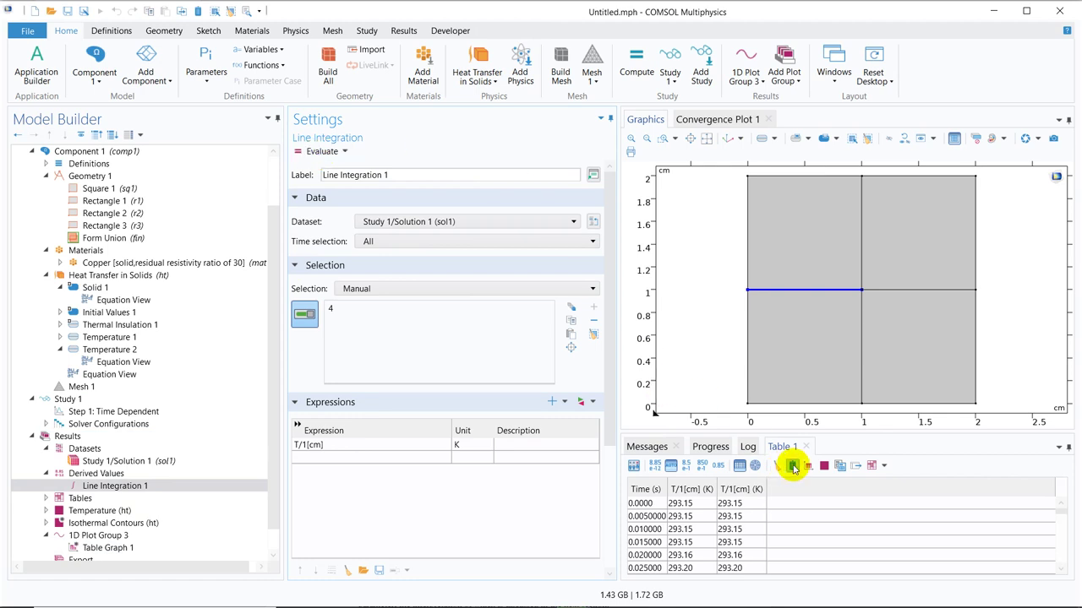
pyautogui.click(791, 466)
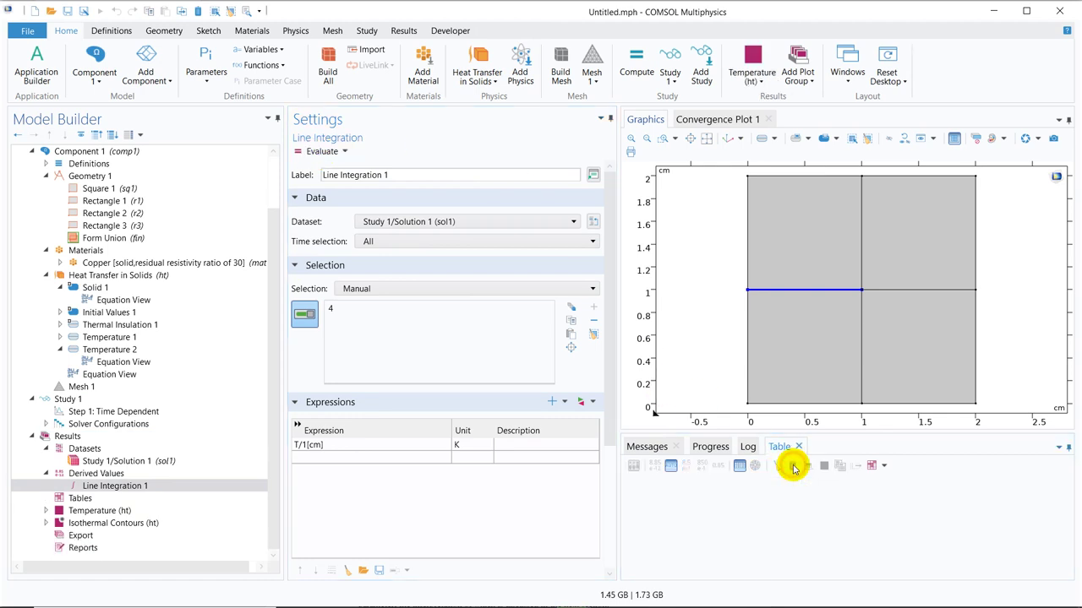
pyautogui.click(320, 152)
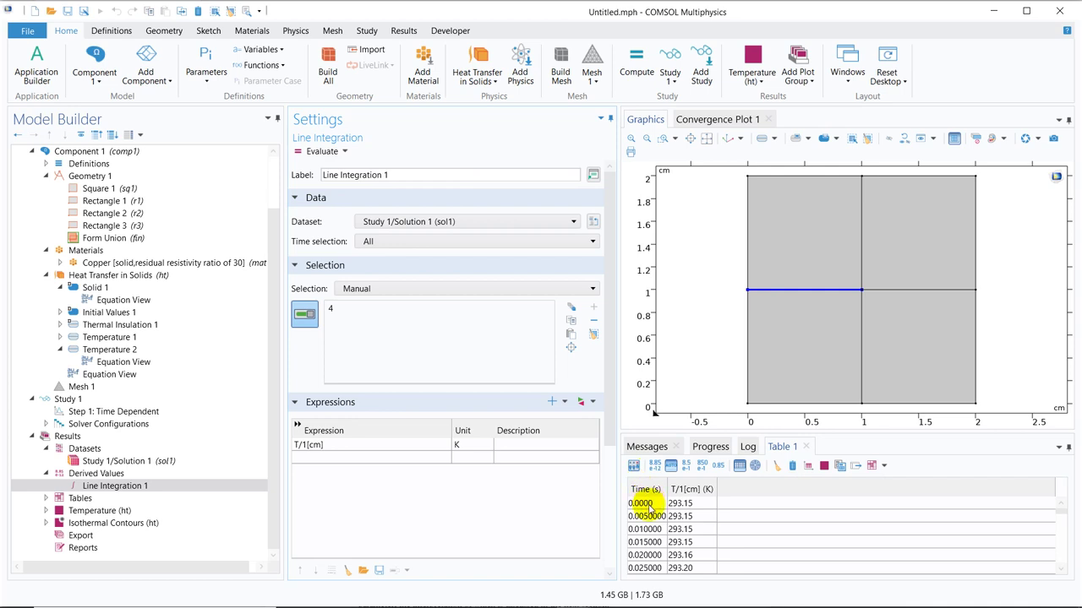
# Select all rows of the T/1[cm] line integration table and plot them against time as a table graph
pyautogui.click(640, 502)
pyautogui.hotkey('ctrl', 'shift', 'End')
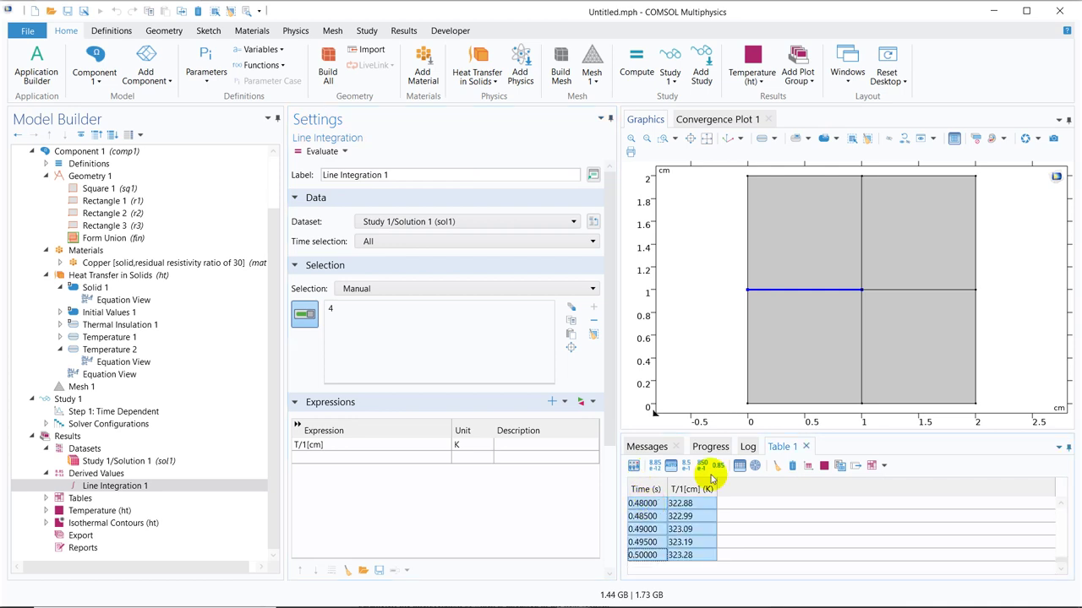
pyautogui.click(808, 469)
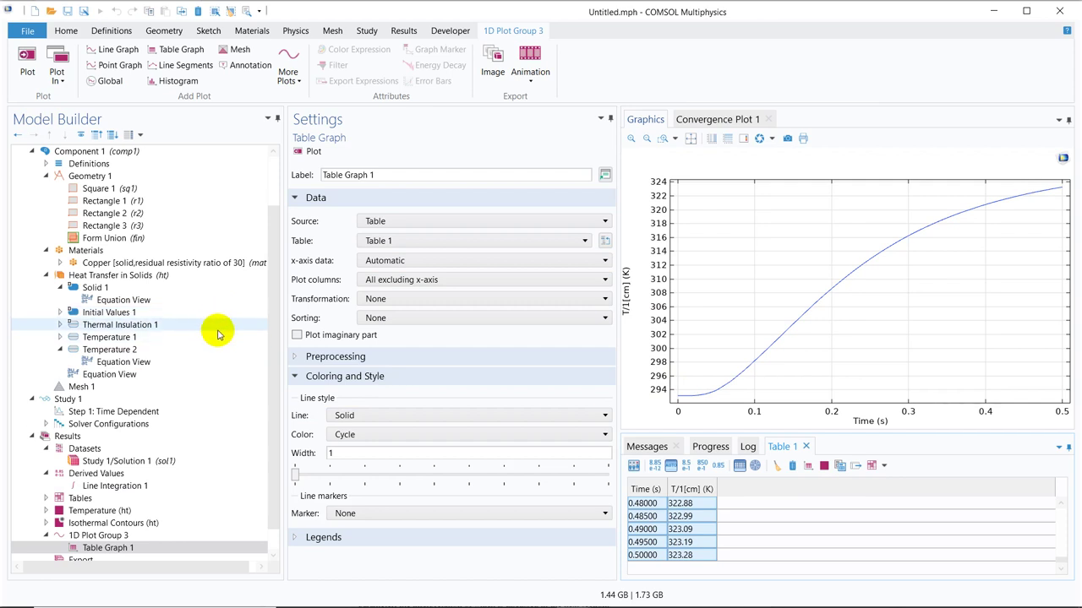
# Add a Surface Integration under Derived Values and select the square's upper-left domain 2 for it
pyautogui.click(113, 473)
pyautogui.rightClick(122, 475)
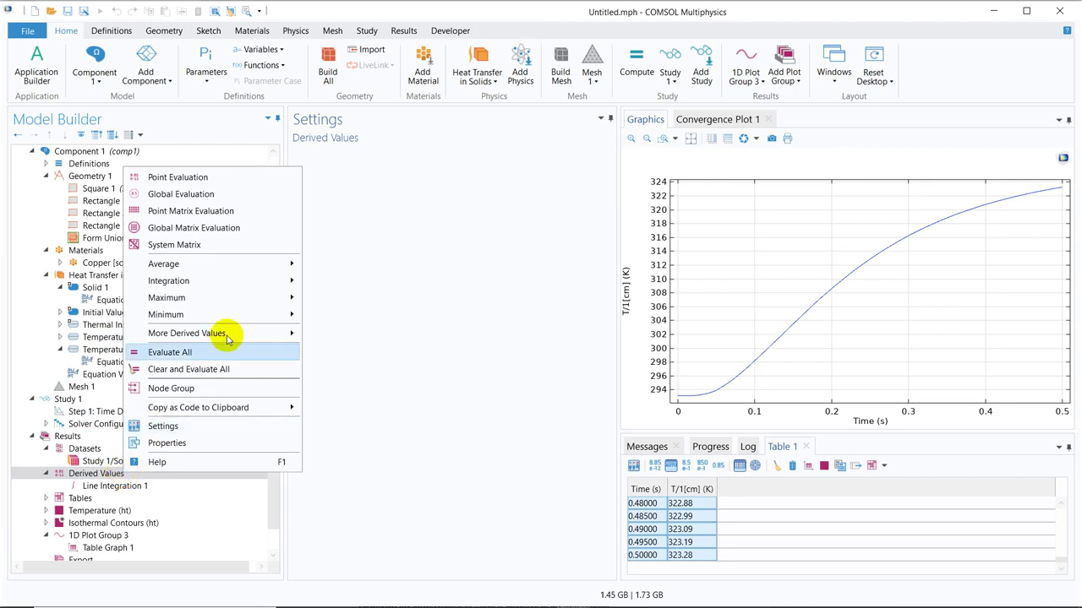
pyautogui.moveTo(261, 282)
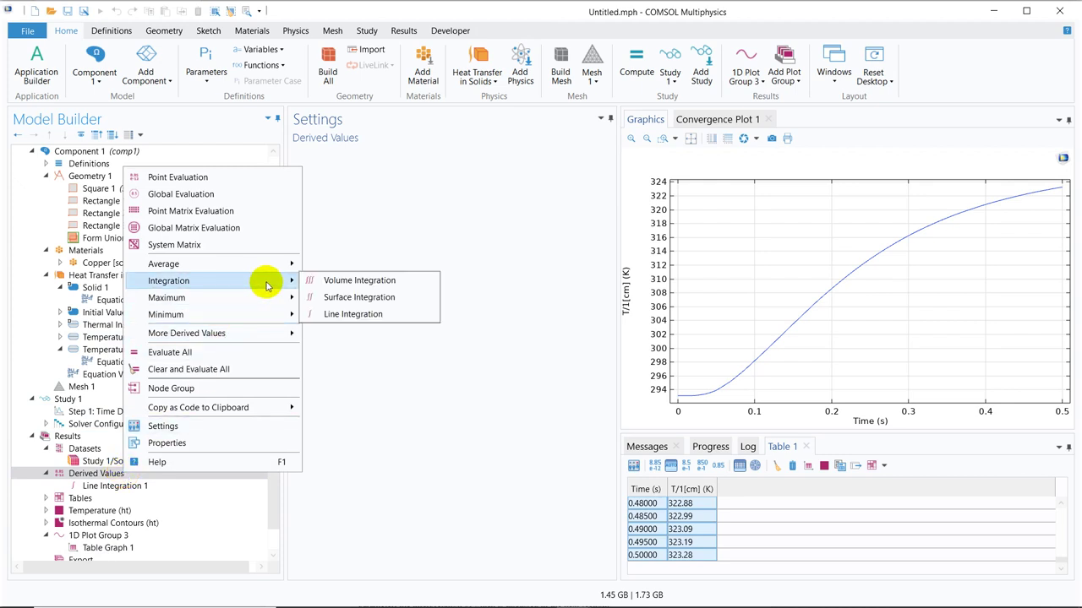
pyautogui.click(365, 297)
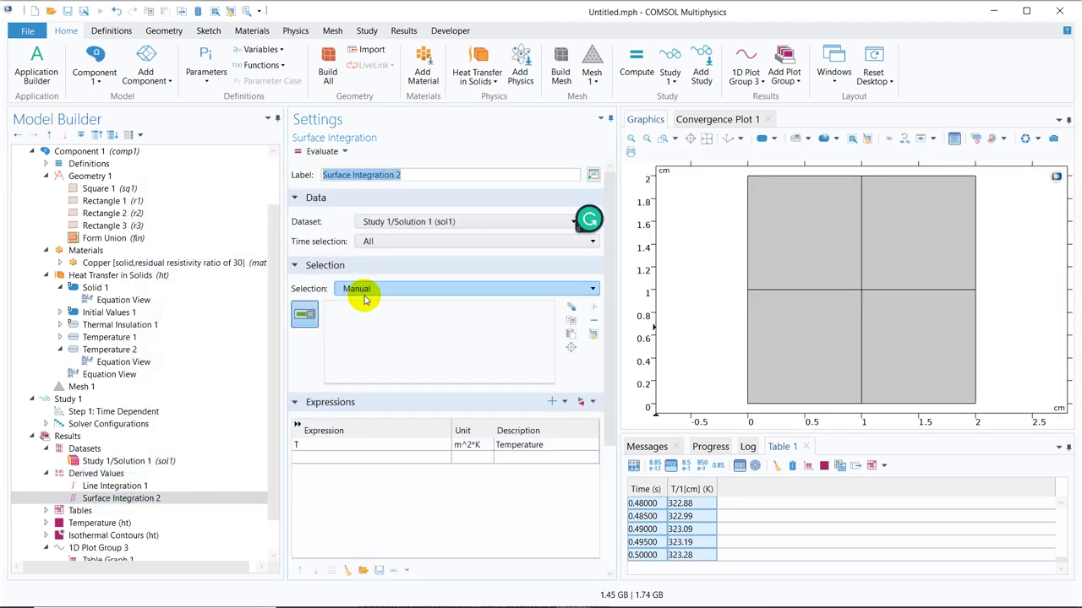
pyautogui.click(801, 257)
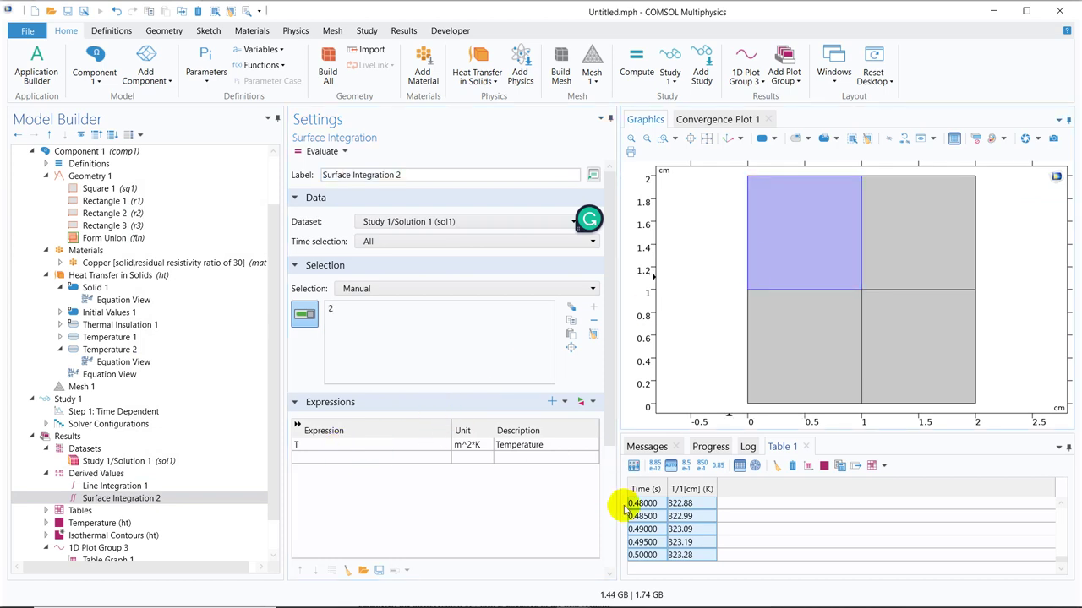
# Delete the old results table, evaluate the surface integral of T for all times, and plot the full table against time
pyautogui.click(792, 465)
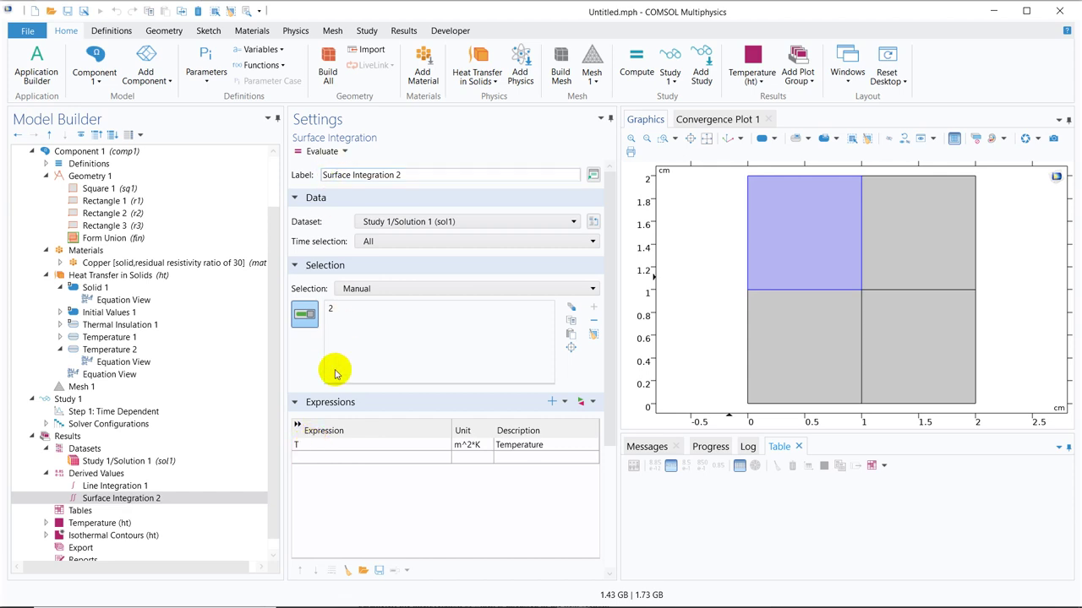
pyautogui.click(306, 152)
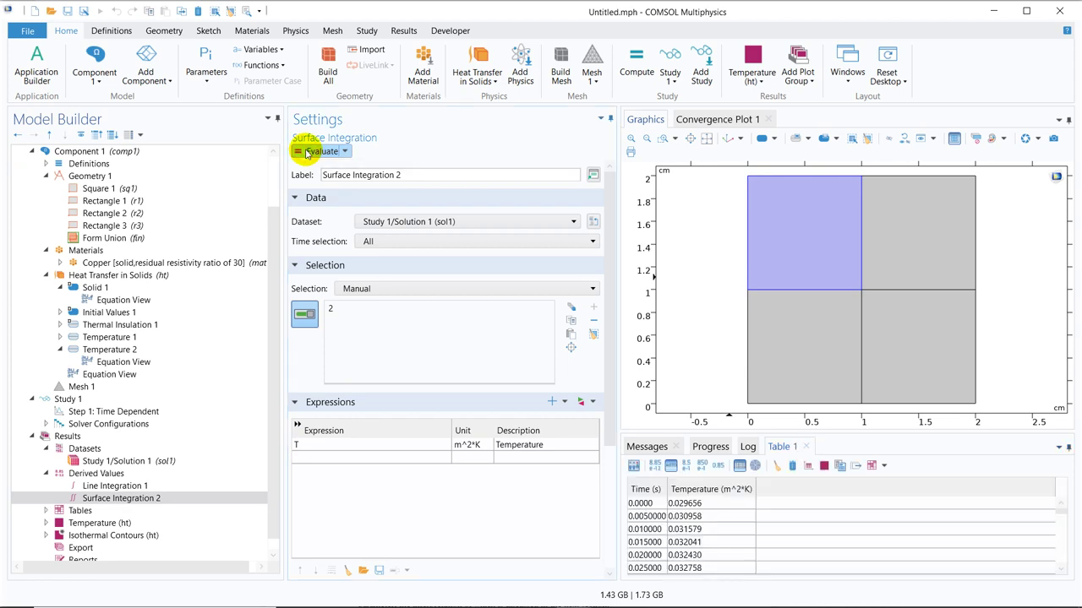
pyautogui.click(658, 503)
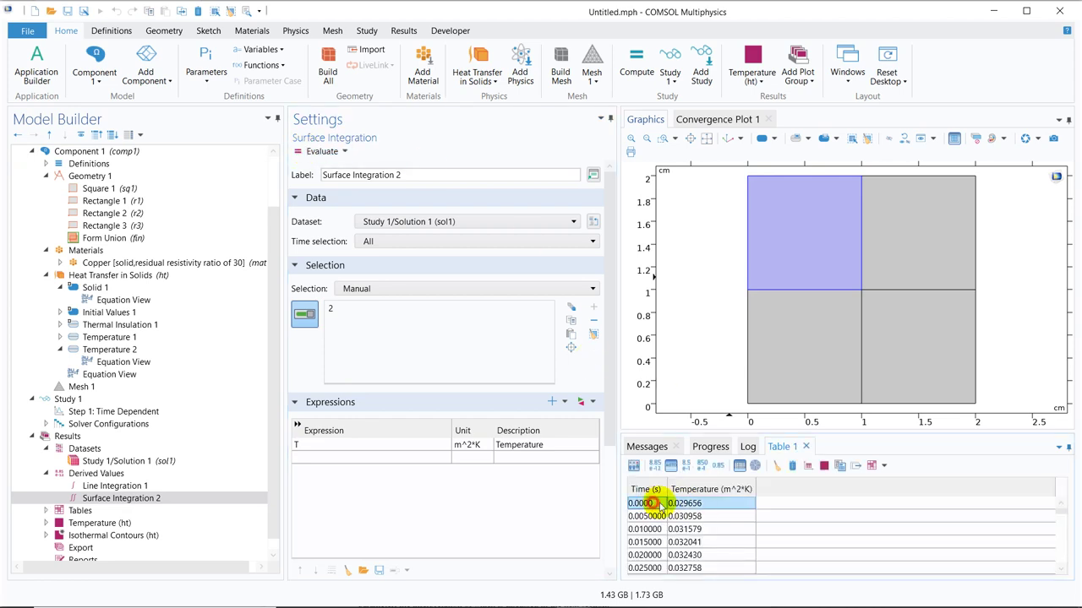
pyautogui.click(688, 505)
pyautogui.hotkey('ctrl', 'shift', 'End')
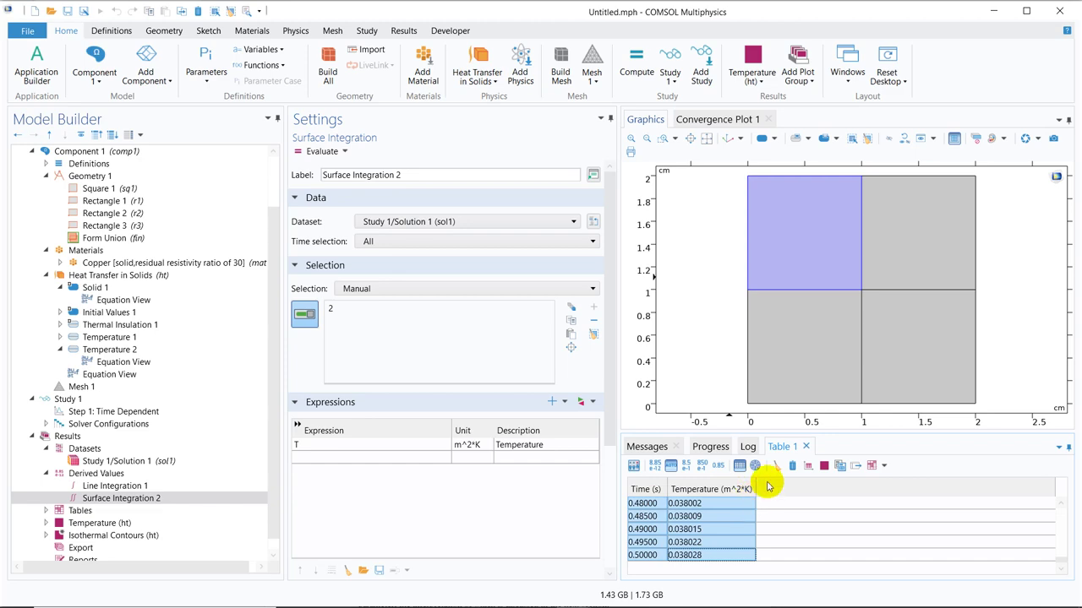
pyautogui.click(804, 471)
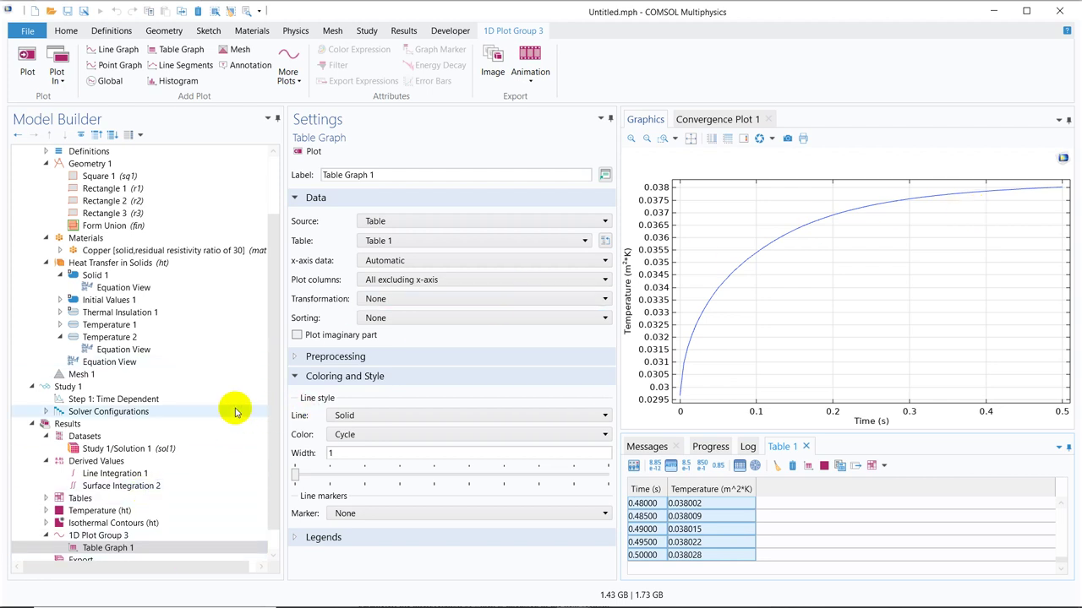
# Change the Surface Integration 2 selection from the upper-left domain to the lower-right domain 3
pyautogui.click(146, 486)
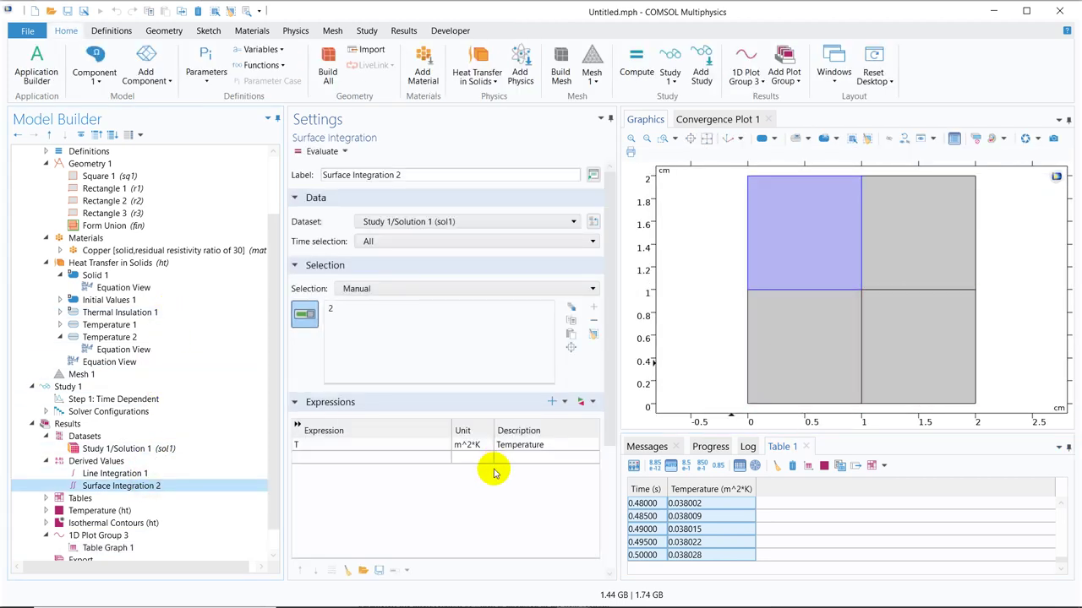
pyautogui.click(892, 335)
pyautogui.click(822, 244)
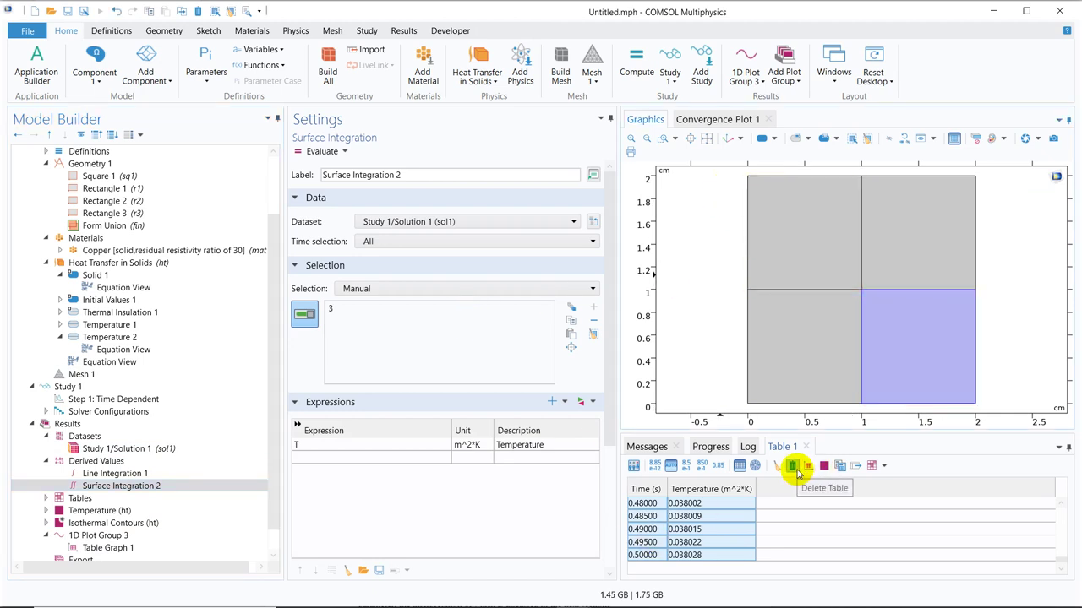
# Delete the old table, evaluate the surface integral of T over domain 3, and plot all its rows against time
pyautogui.click(792, 466)
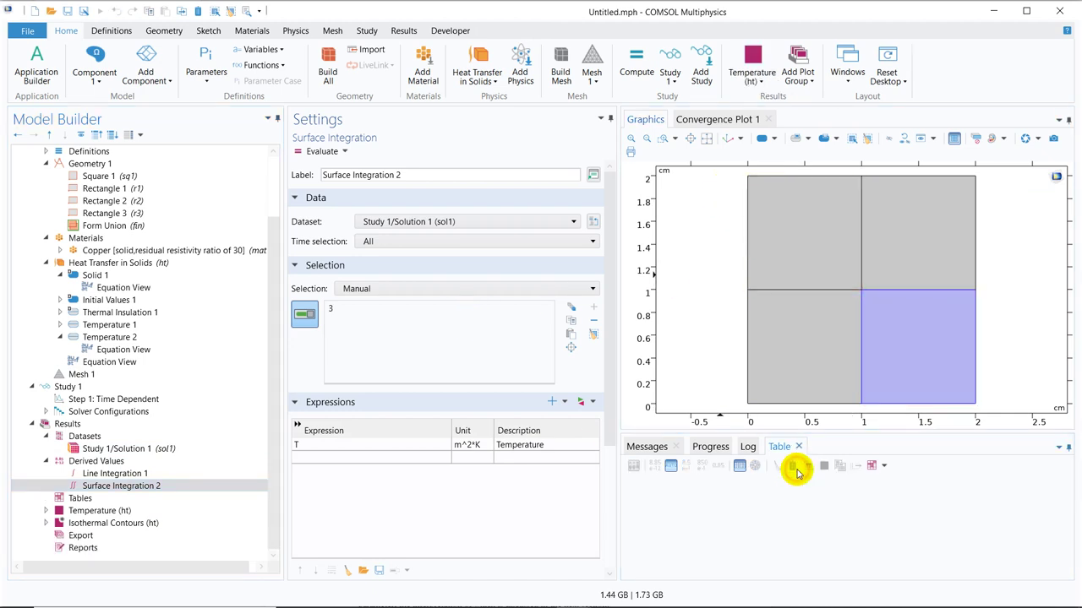
pyautogui.click(315, 154)
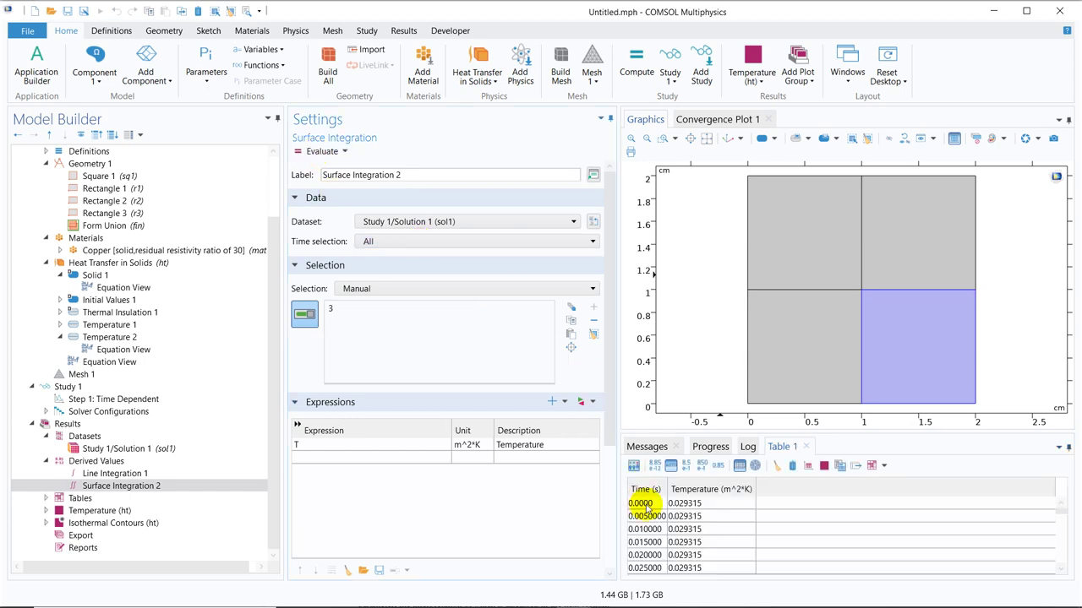
pyautogui.moveTo(646, 505); pyautogui.dragTo(688, 512)
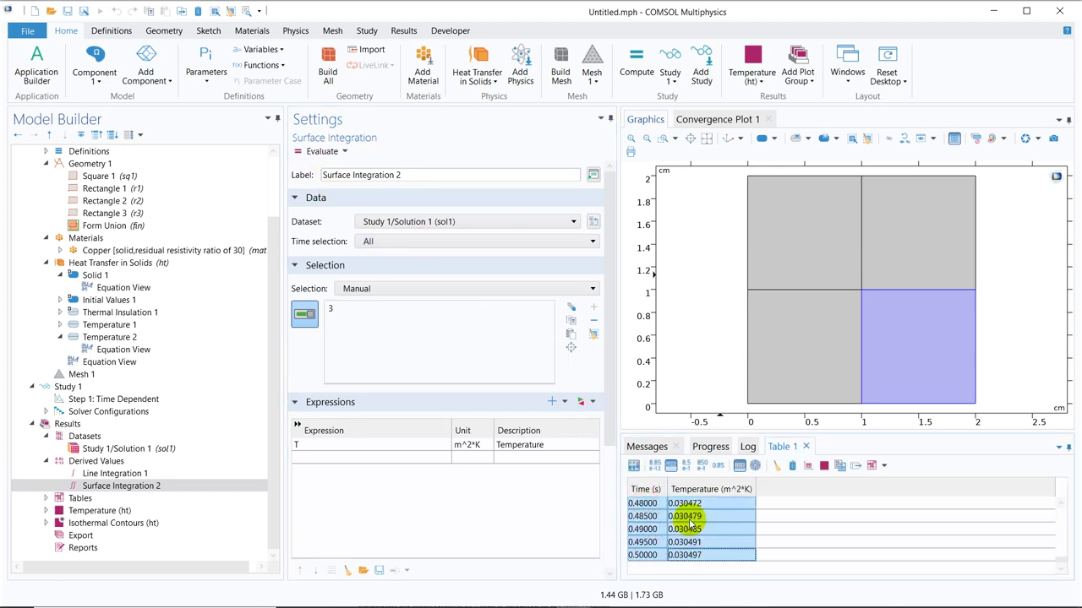
pyautogui.click(807, 468)
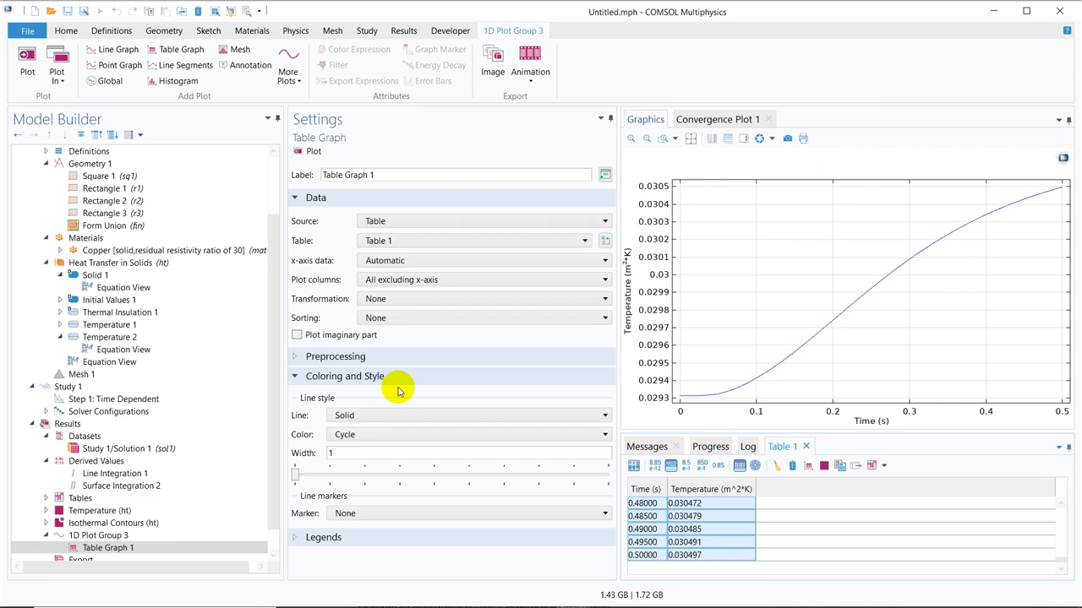
# Change the Surface Integration 2 expression to T/1[cm^2] to divide the integral by the domain's area
pyautogui.click(148, 486)
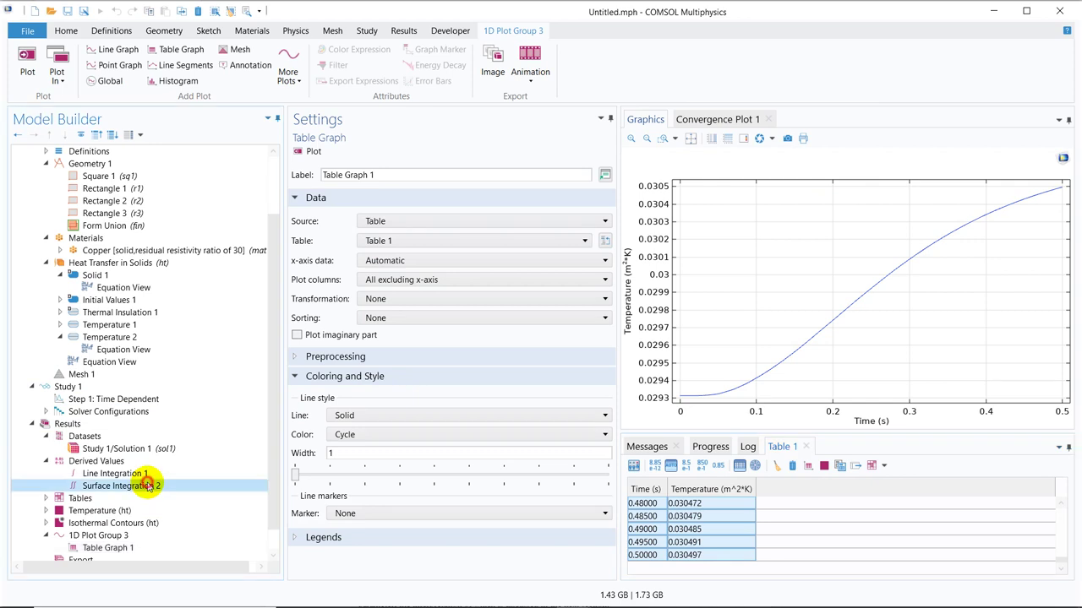
pyautogui.click(319, 446)
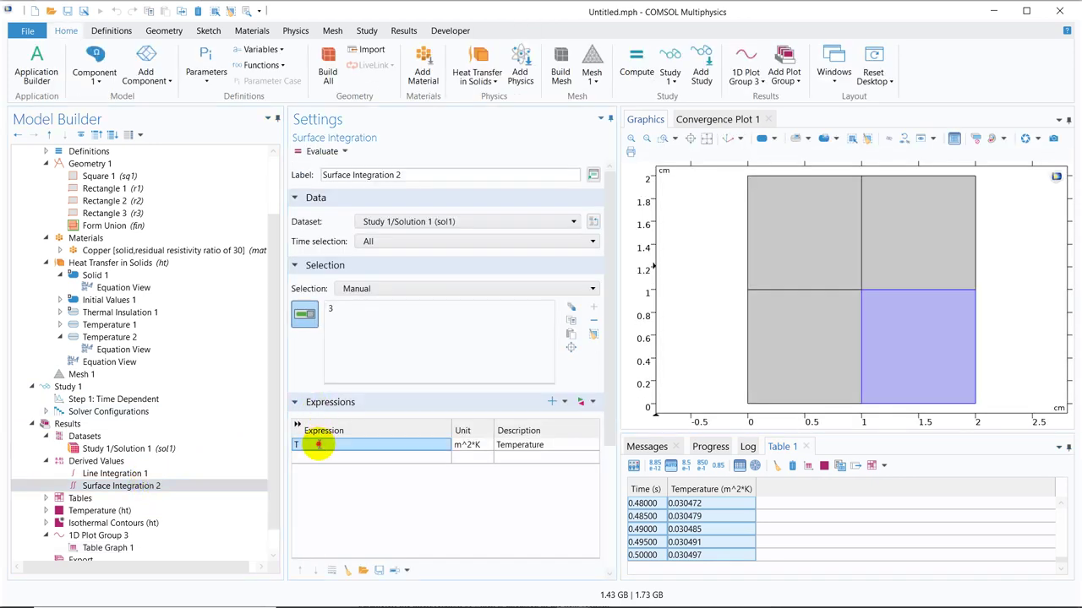
pyautogui.click(319, 445)
pyautogui.write('/1[c')
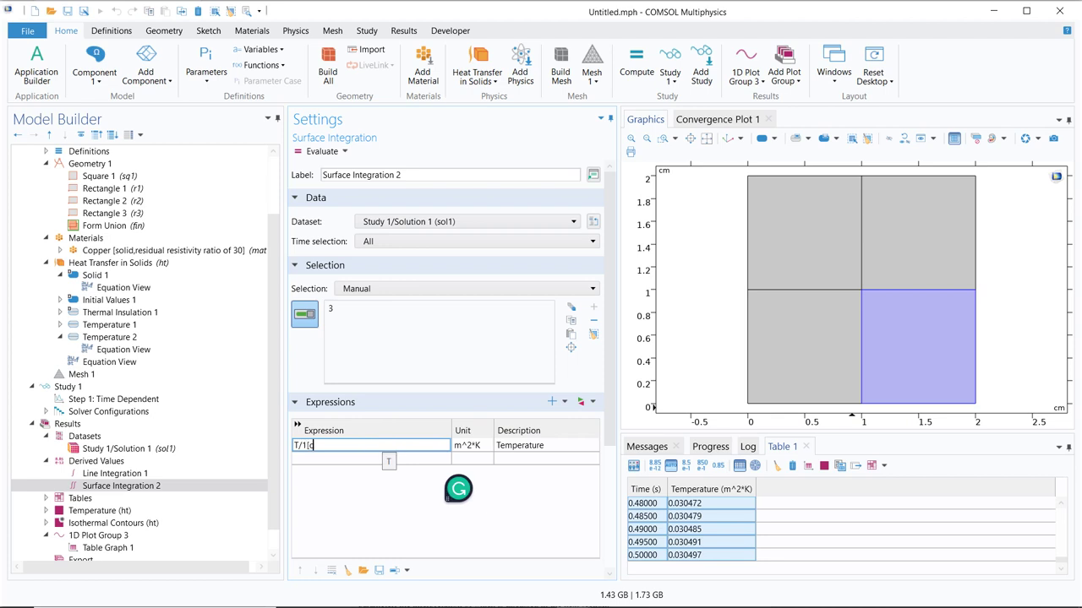
pyautogui.write('^2')
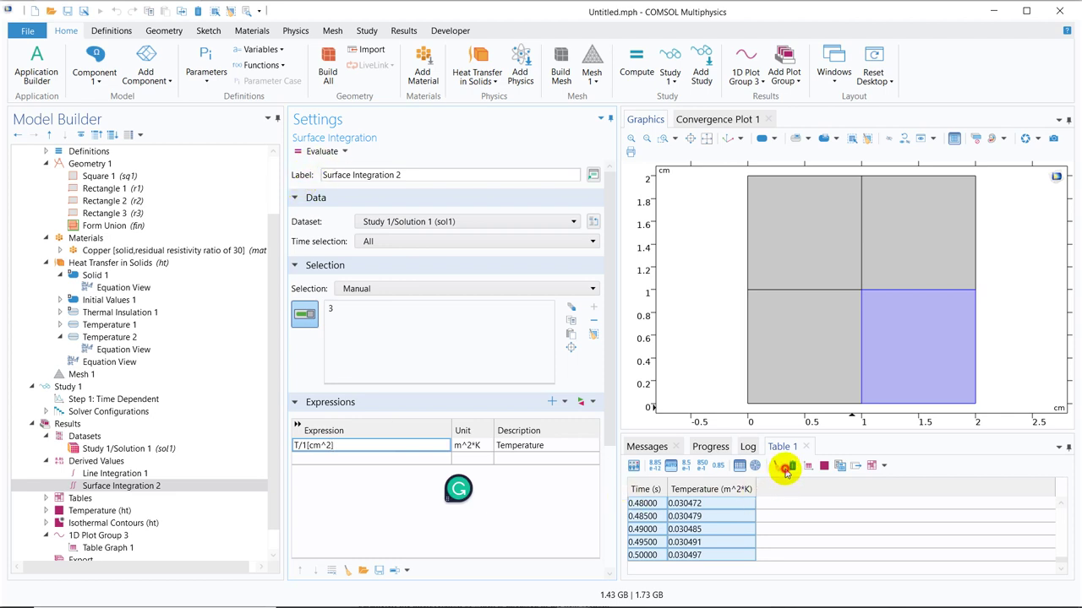
# Delete the old table, evaluate T/1[cm^2] over domain 3 for all times, and plot the full table against time
pyautogui.click(791, 467)
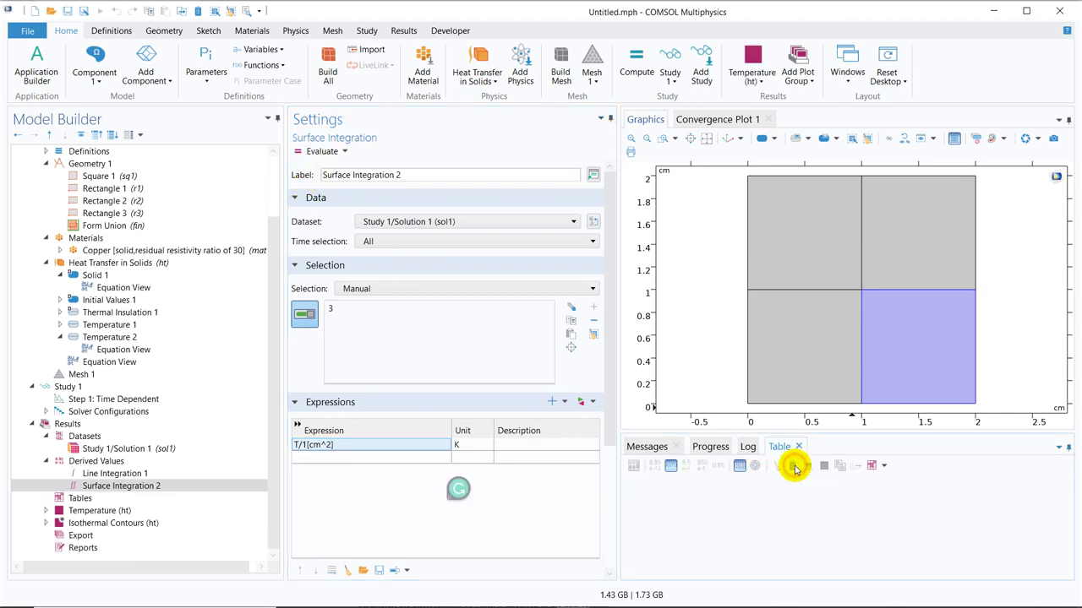
pyautogui.click(319, 153)
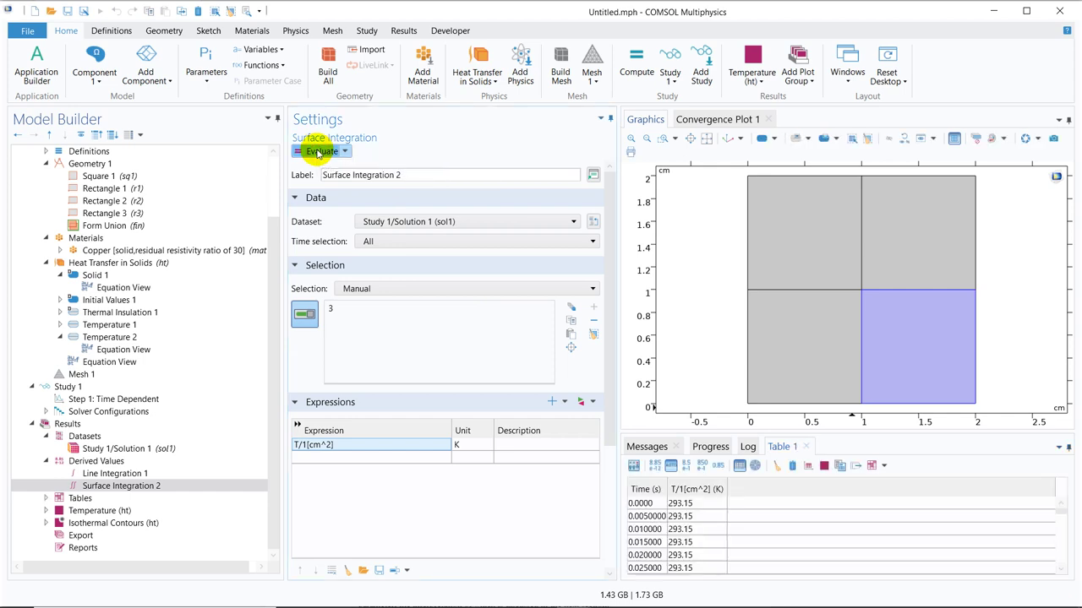
pyautogui.moveTo(651, 504); pyautogui.dragTo(680, 517)
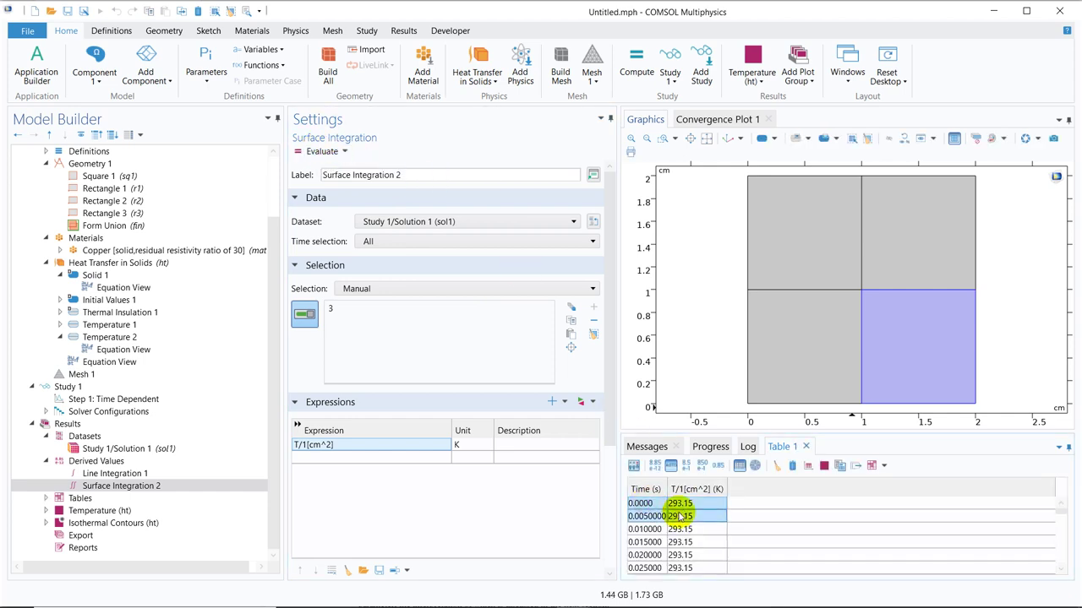
pyautogui.hotkey('ctrl', 'shift', 'End')
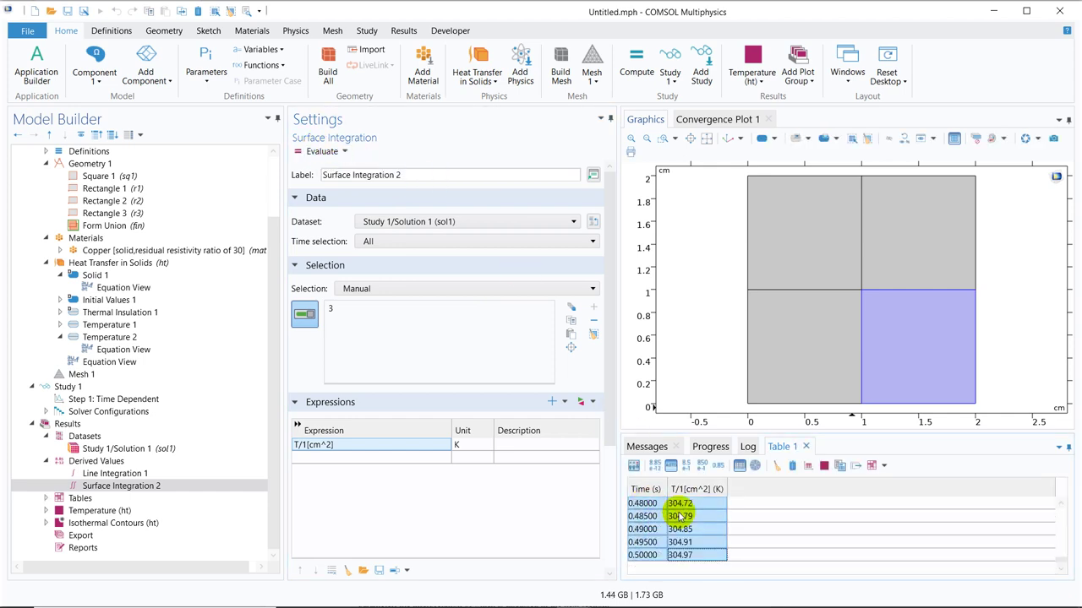
pyautogui.click(807, 467)
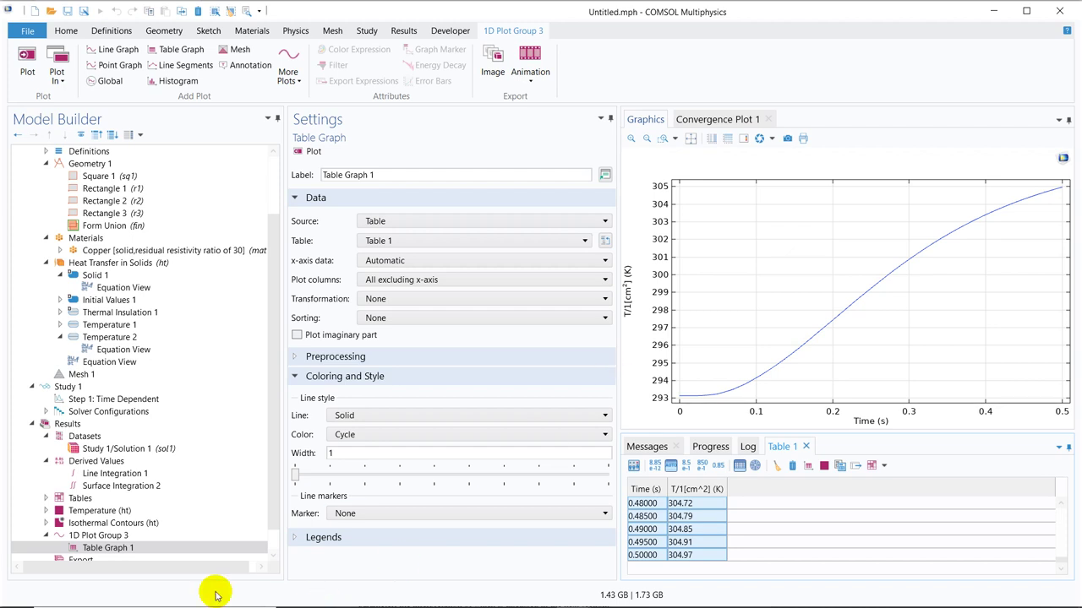
# Add a Surface Average of T under Derived Values and select the lower-right domain 3 for it
pyautogui.click(143, 486)
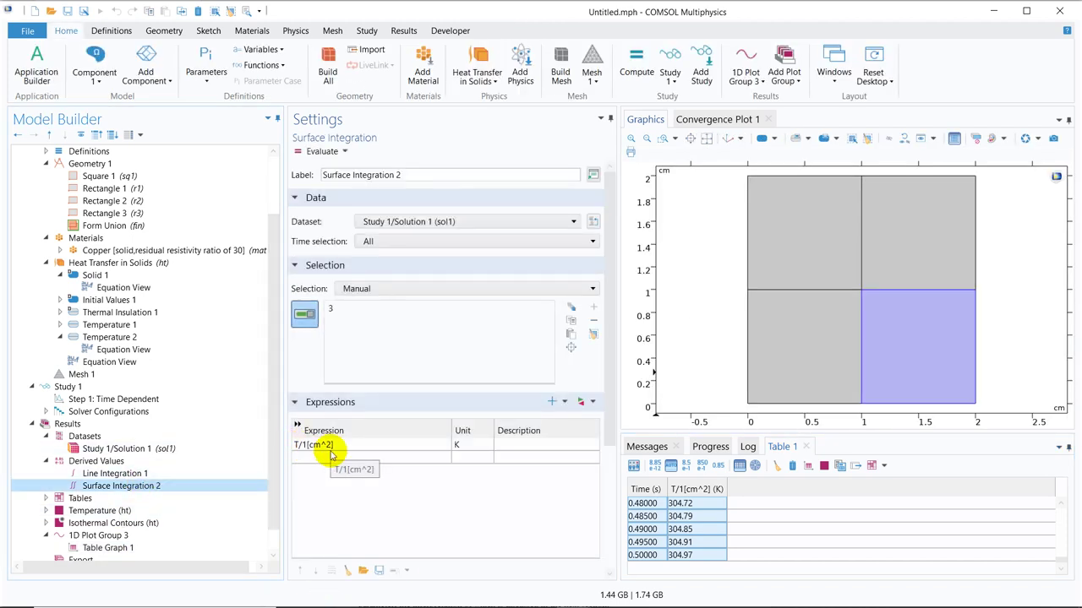
pyautogui.click(98, 461)
pyautogui.rightClick(98, 461)
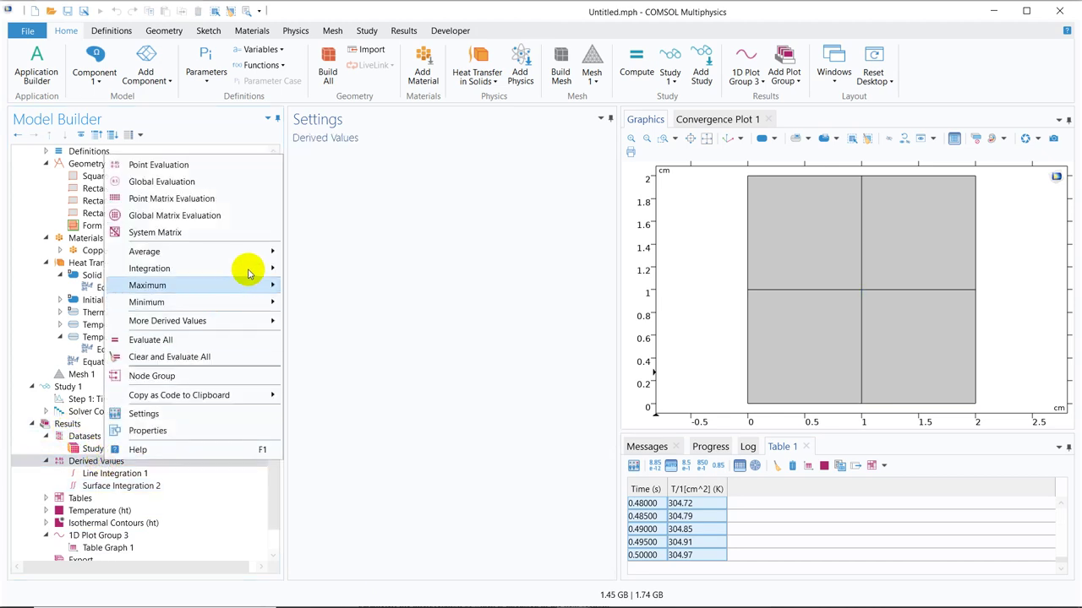
pyautogui.moveTo(273, 251)
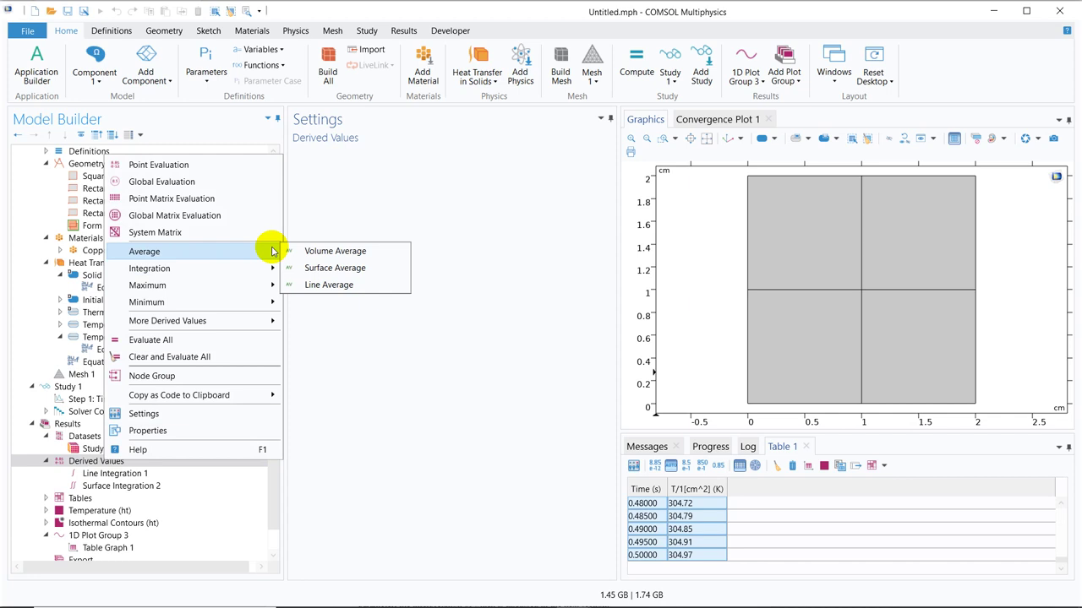
pyautogui.click(350, 269)
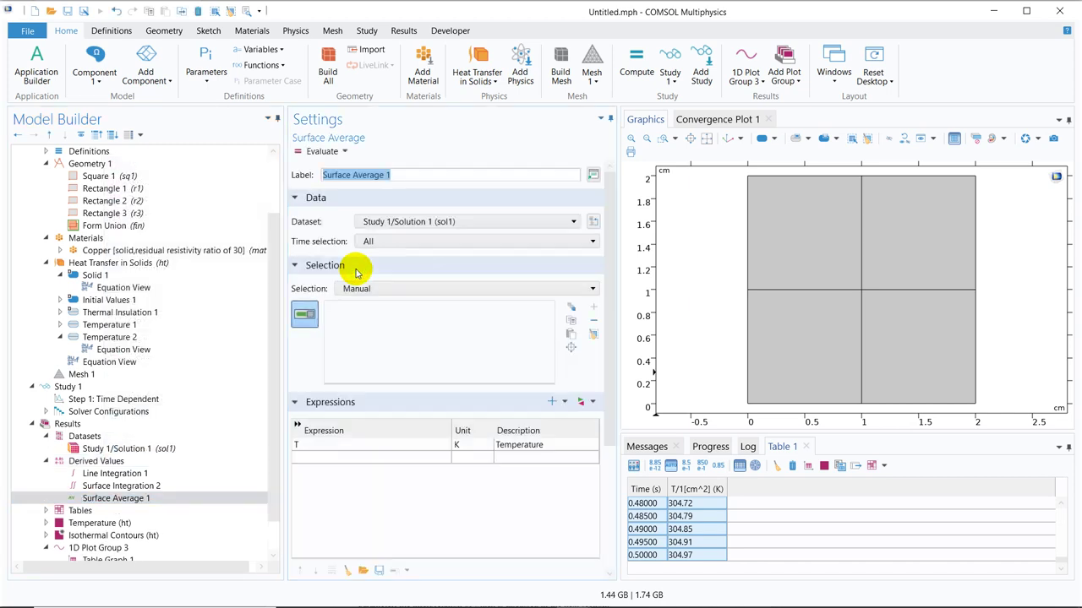
pyautogui.click(939, 317)
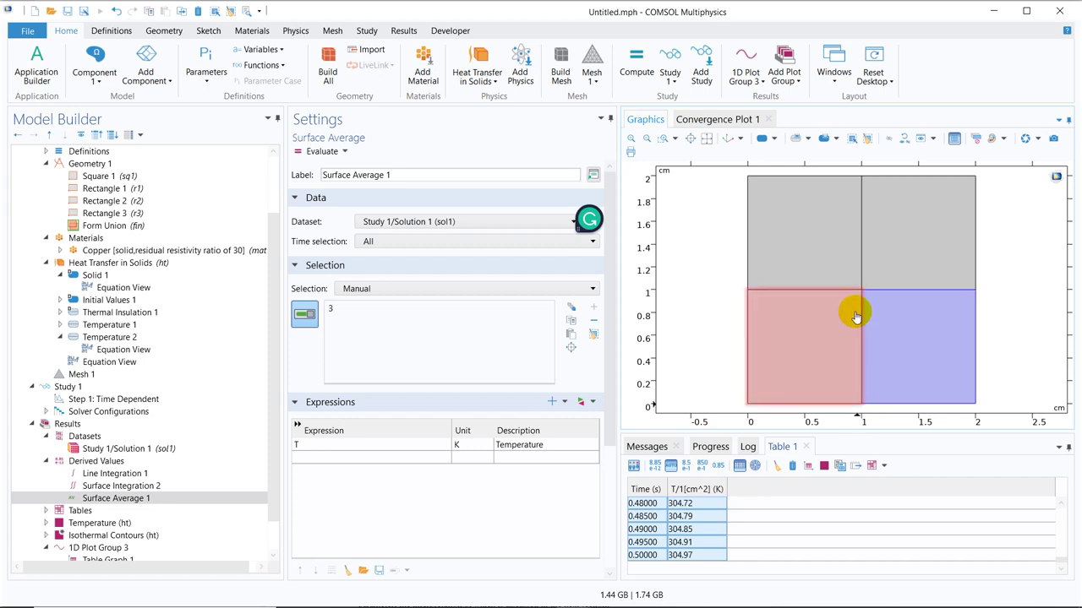
# Switch to PowerPoint, dismiss the Office activation wizard, and create a blank presentation
pyautogui.moveTo(479, 602)
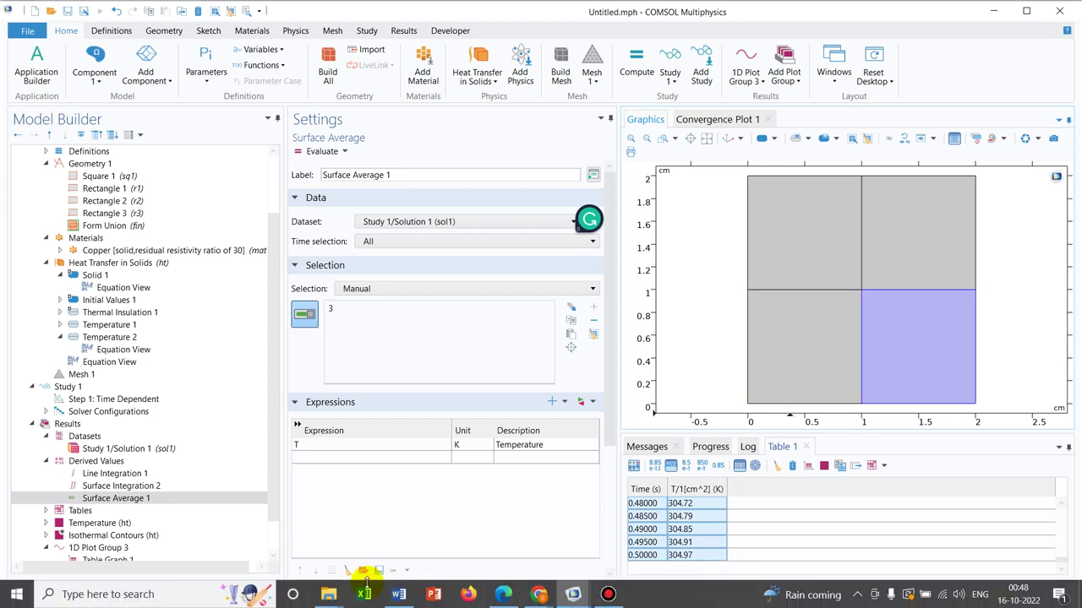
pyautogui.click(436, 597)
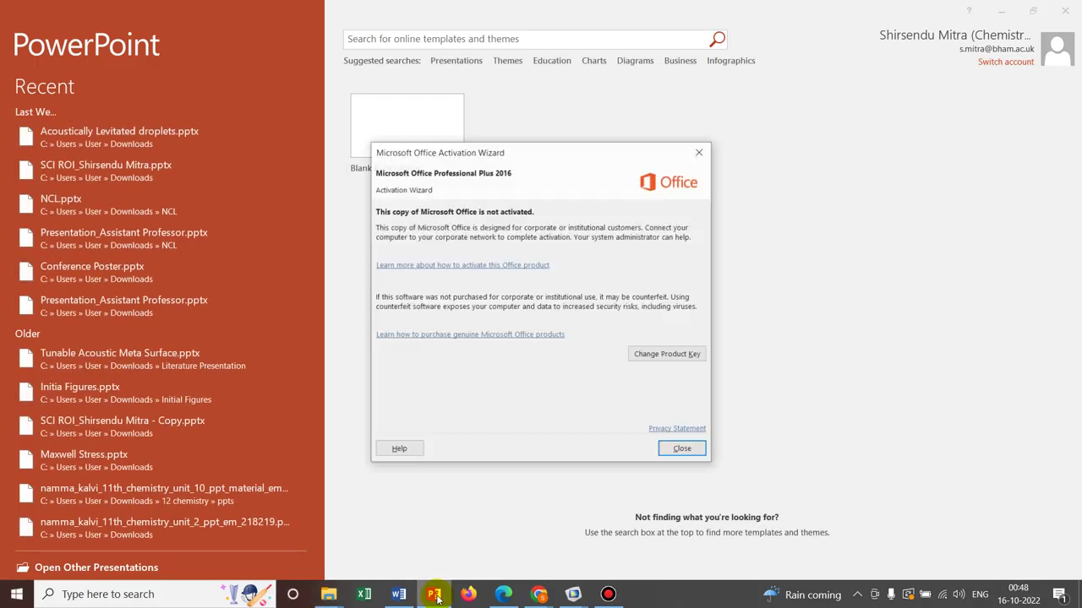
pyautogui.click(700, 152)
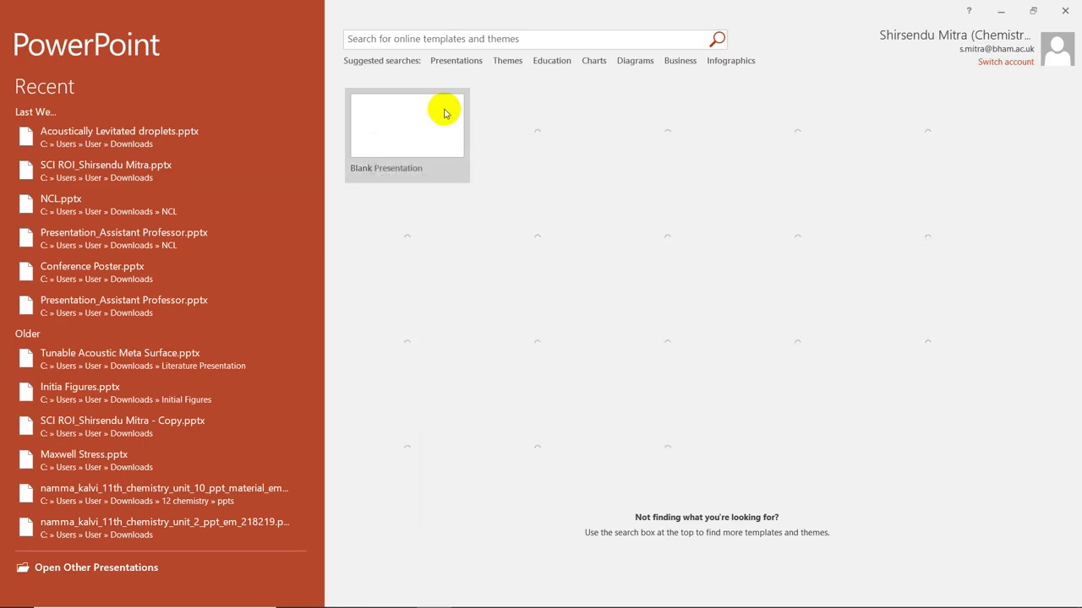
pyautogui.click(438, 107)
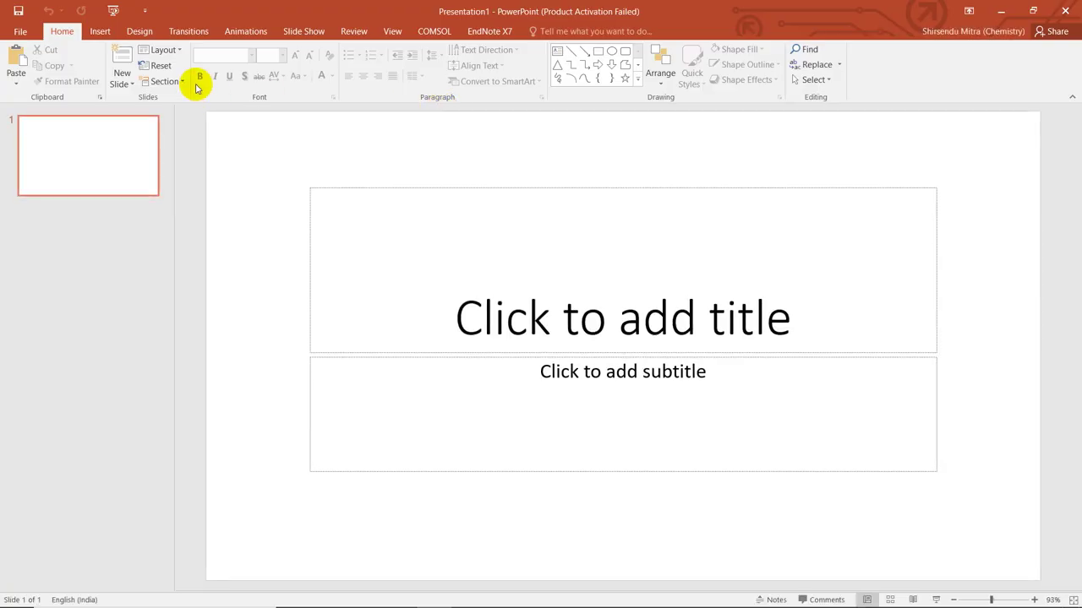
# Delete the title and subtitle placeholders so the first slide is empty
pyautogui.click(461, 185)
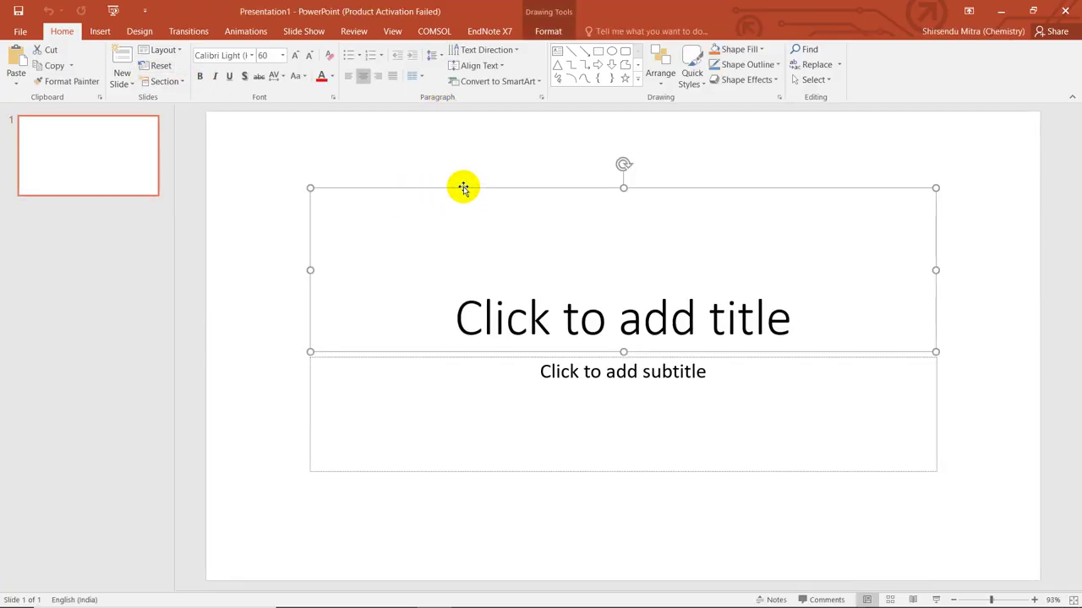
pyautogui.press('Delete')
pyautogui.click(469, 357)
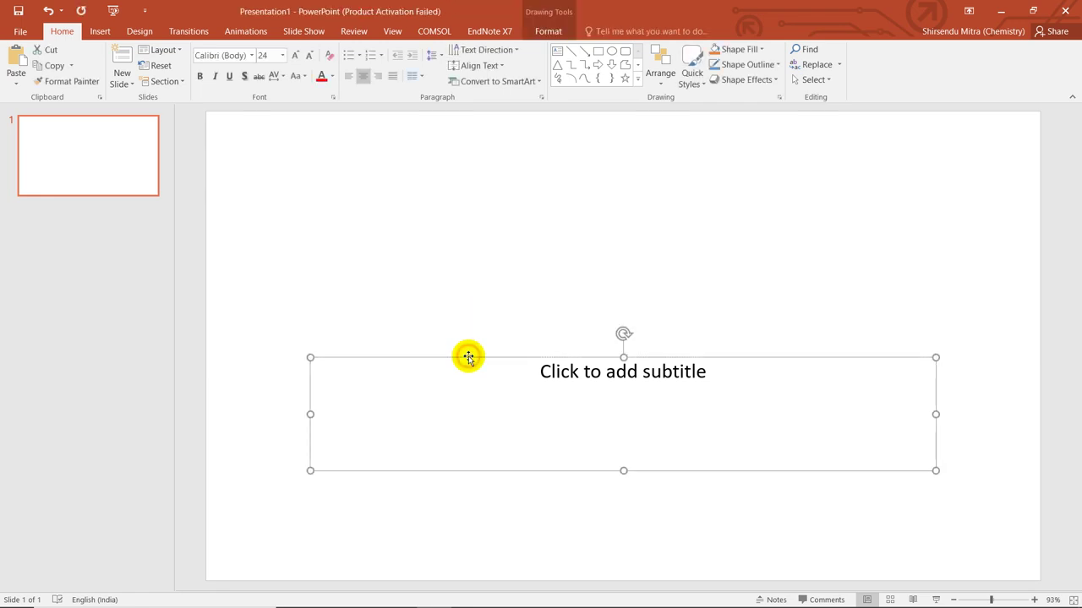
pyautogui.press('Delete')
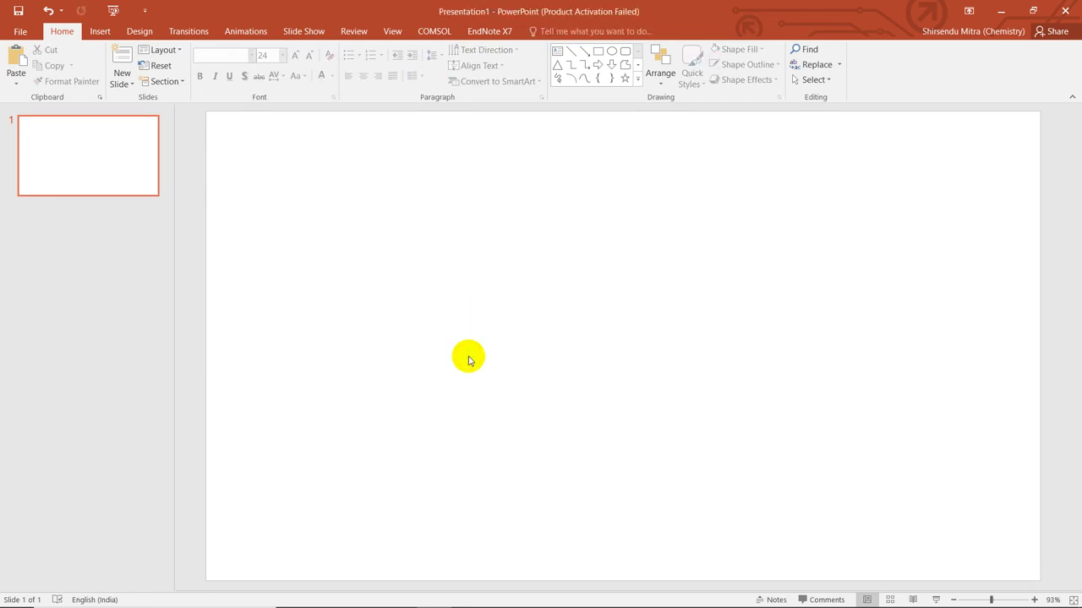
# Insert the built-in Pythagorean Theorem equation on the slide and replace its content with "Ts ="
pyautogui.click(107, 34)
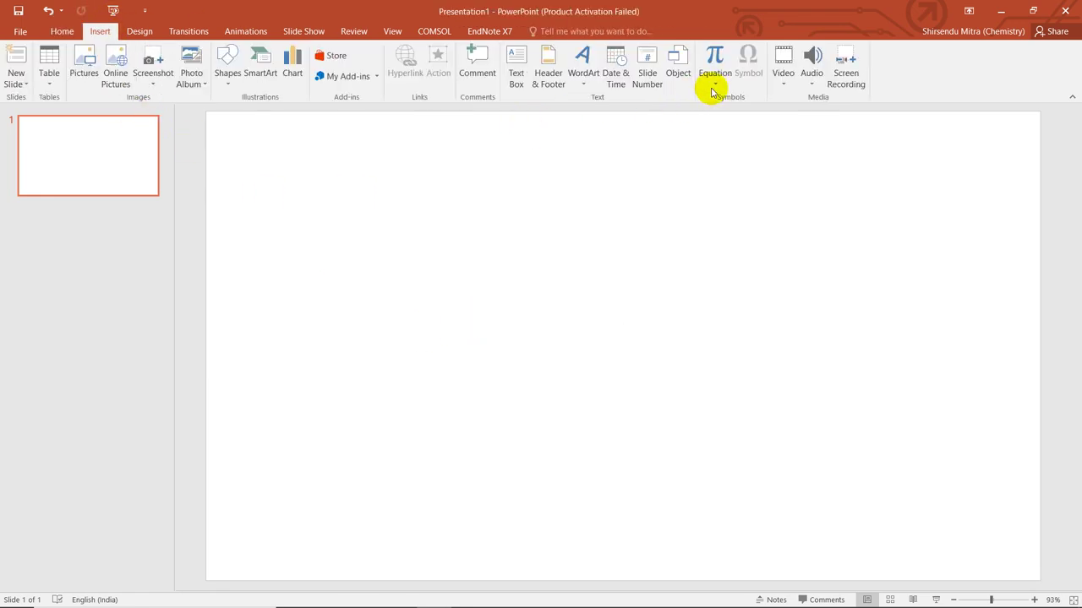
pyautogui.click(719, 83)
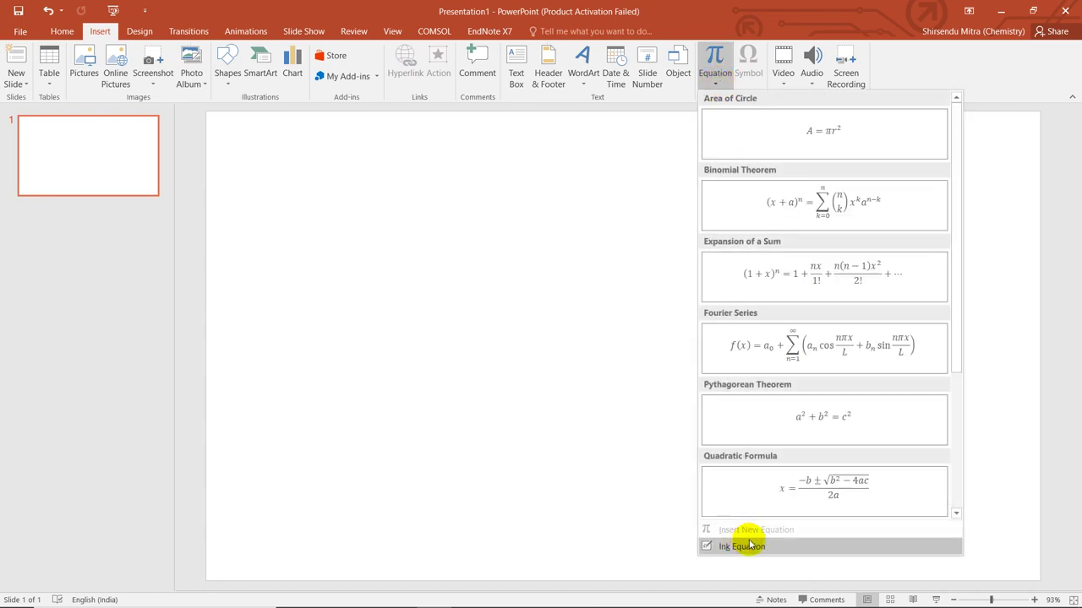
pyautogui.click(830, 423)
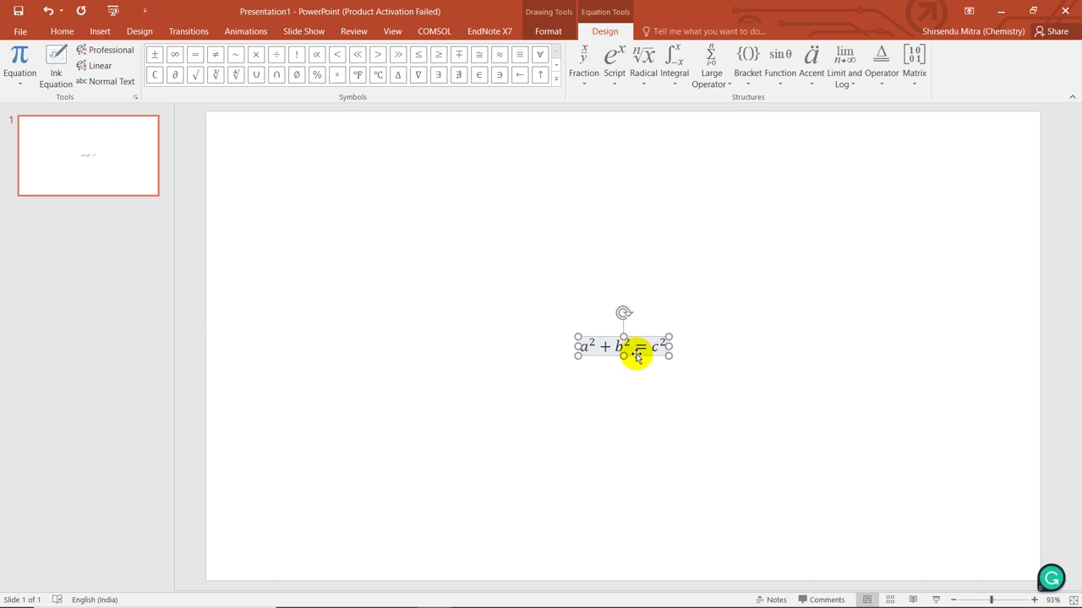
pyautogui.tripleClick(638, 358)
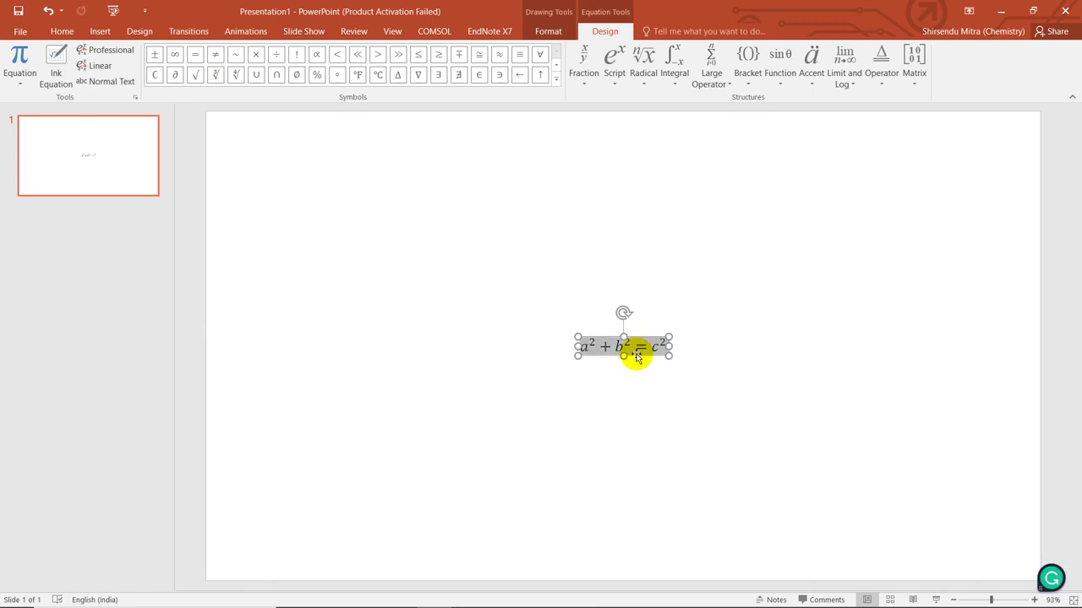
pyautogui.press('Delete')
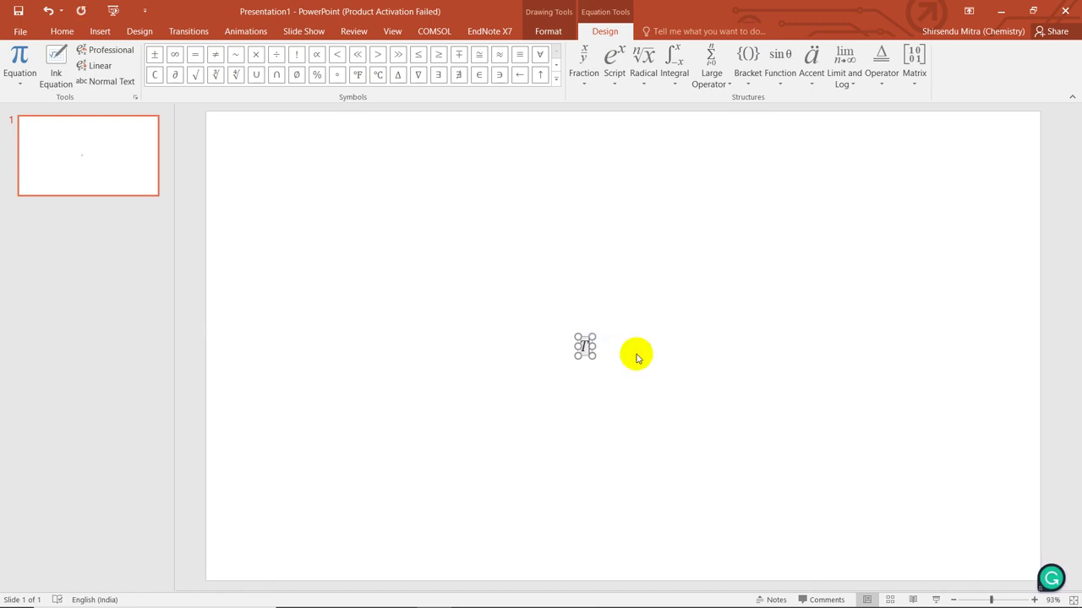
pyautogui.write('Ts')
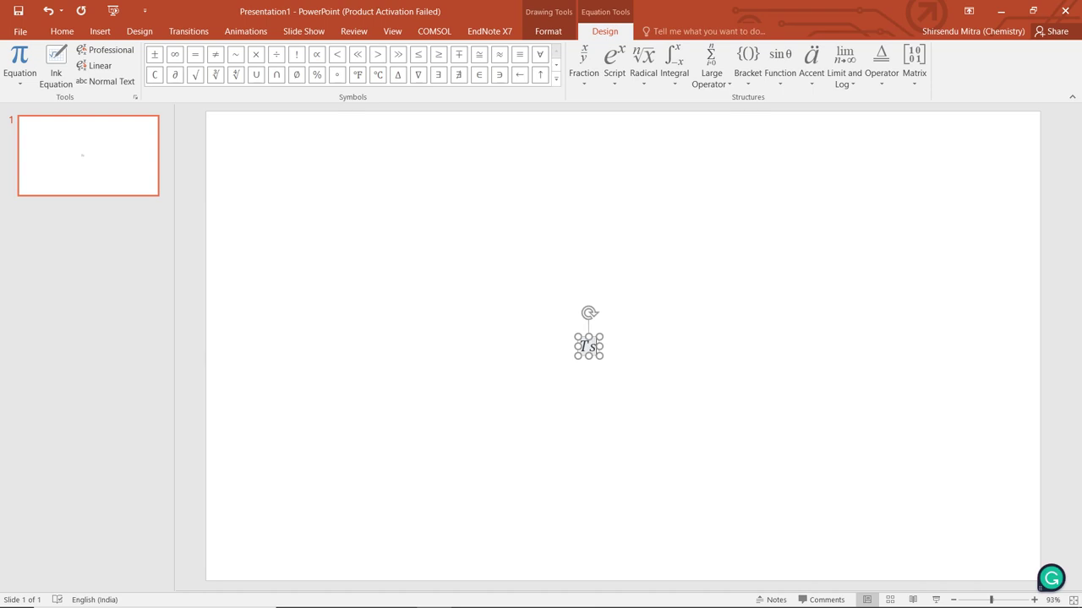
pyautogui.write('=')
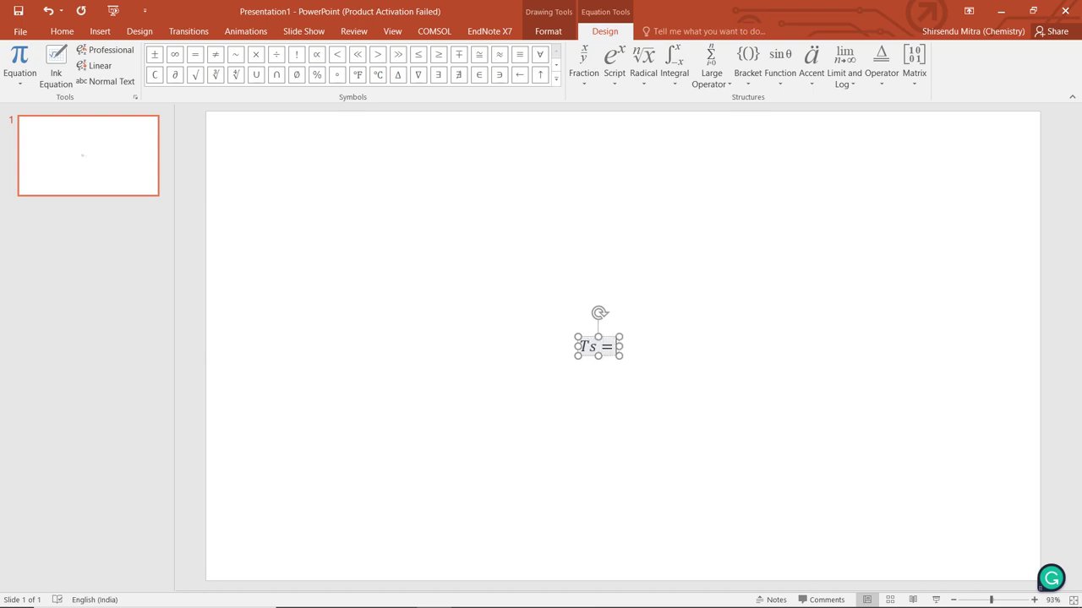
# Open the fraction structures to continue the equation after "Ts ="
pyautogui.hotkey('ctrl', 'f')
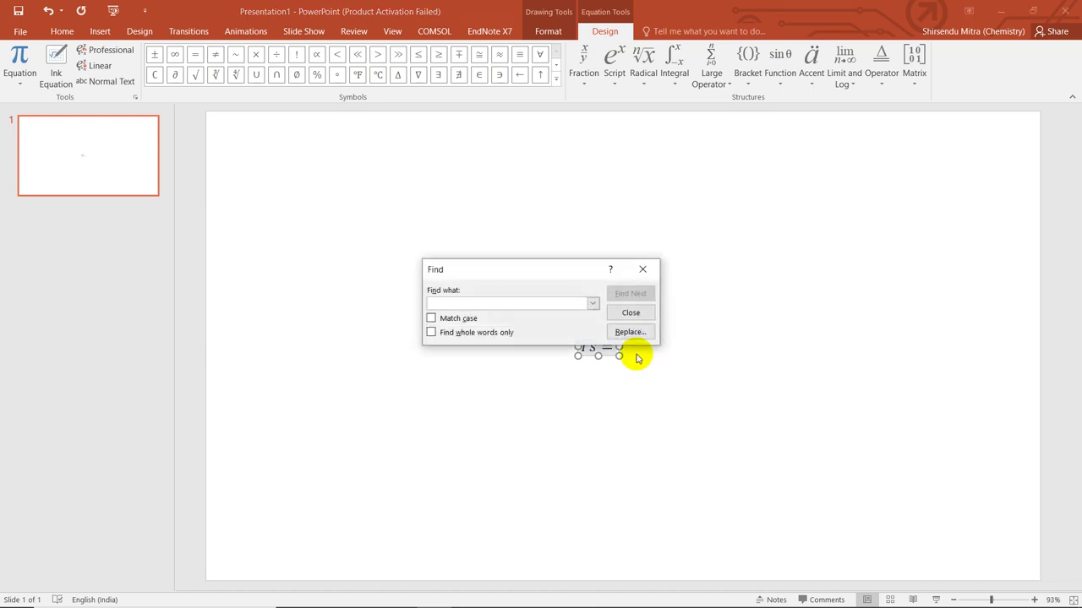
pyautogui.click(641, 270)
pyautogui.click(583, 72)
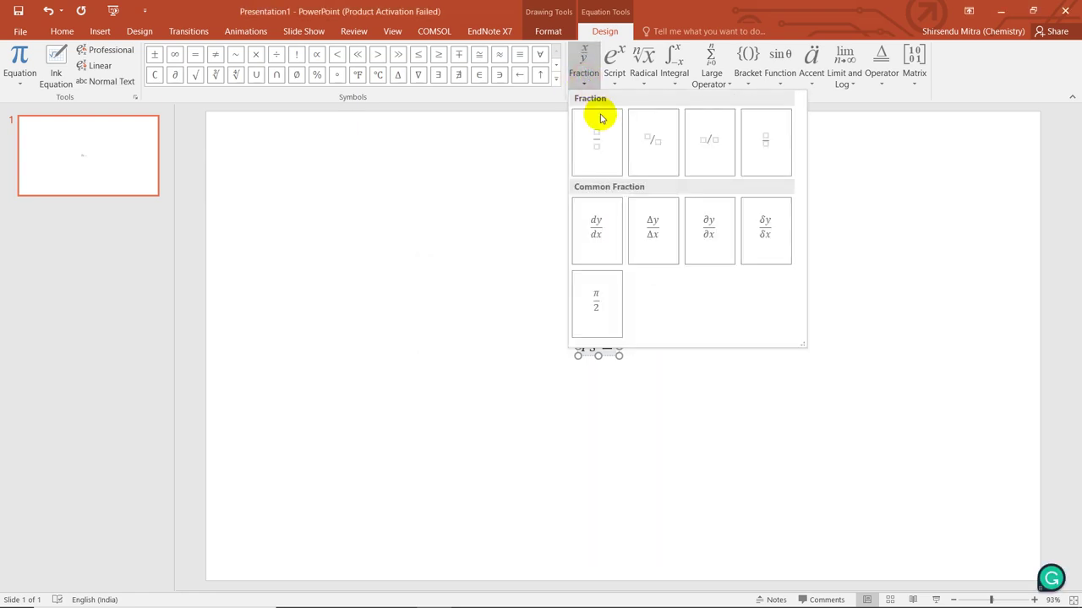